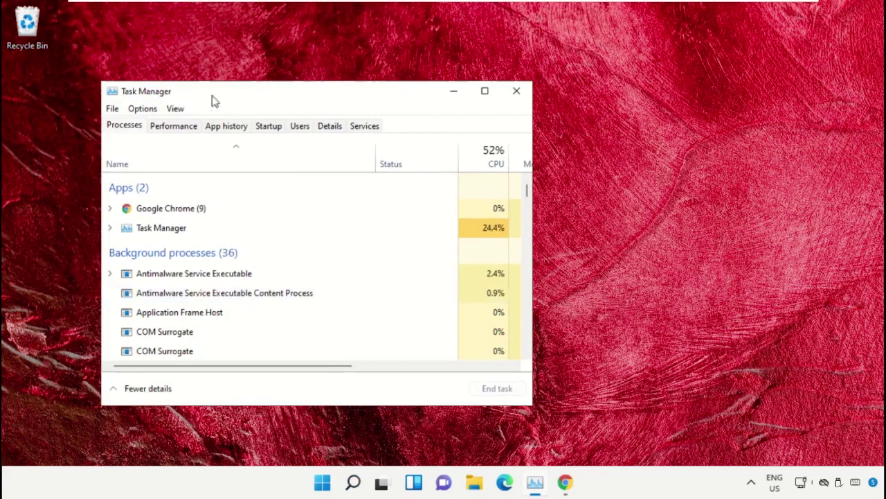
Start a new task from Task Manager and open the file browser to choose its program.
{"action": "left_click_drag", "start_coordinate": [182, 90], "coordinate": [407, 71]}
{"action": "left_click", "coordinate": [337, 90]}
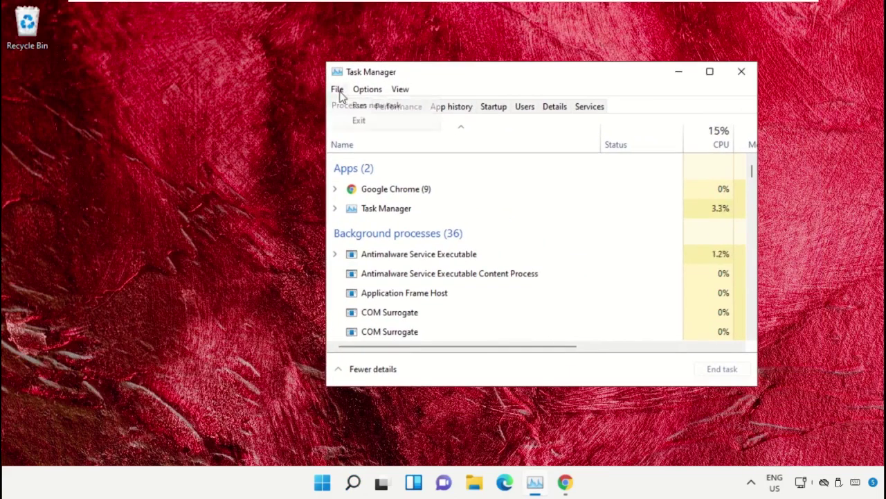
{"action": "left_click", "coordinate": [416, 108]}
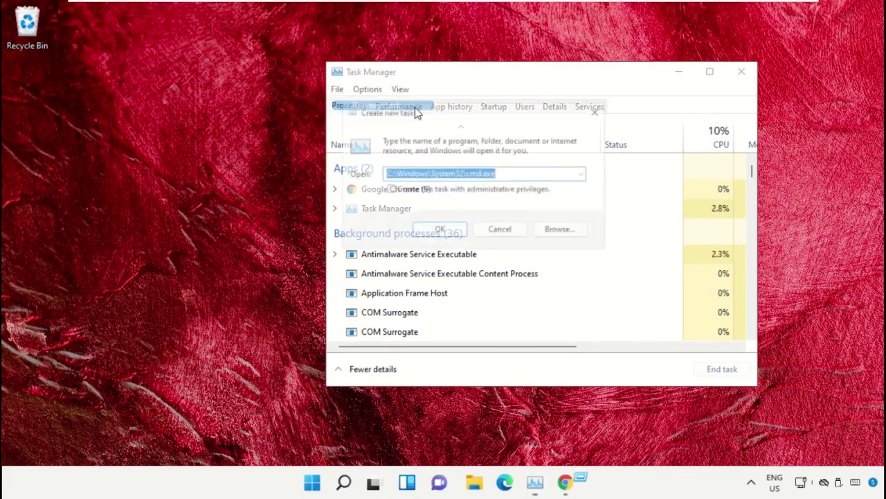
{"action": "left_click", "coordinate": [566, 233]}
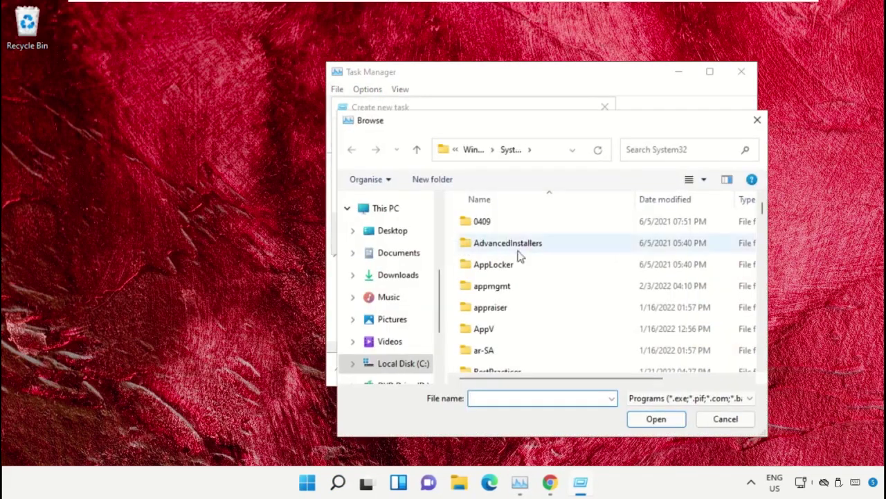
Browse from This PC to the C:\Windows\System32 folder.
{"action": "left_click", "coordinate": [383, 208]}
{"action": "scroll", "coordinate": [554, 263], "scroll_direction": "down", "scroll_amount": 5}
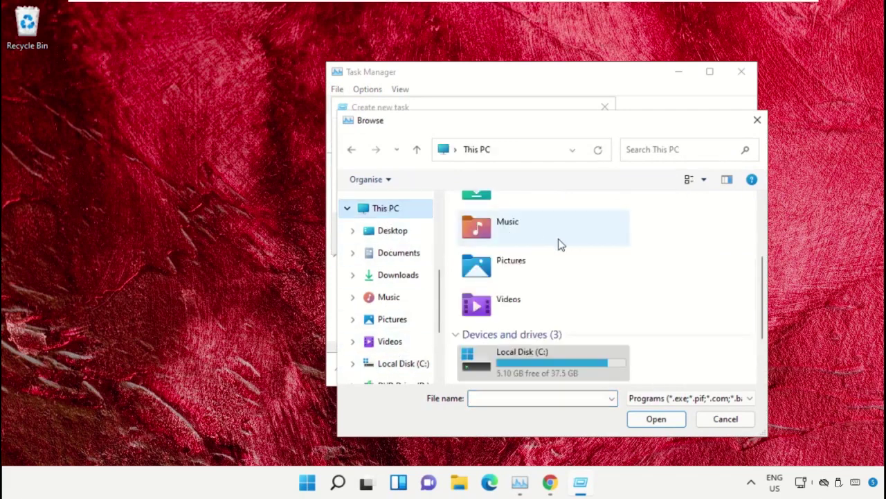
{"action": "double_click", "coordinate": [547, 286]}
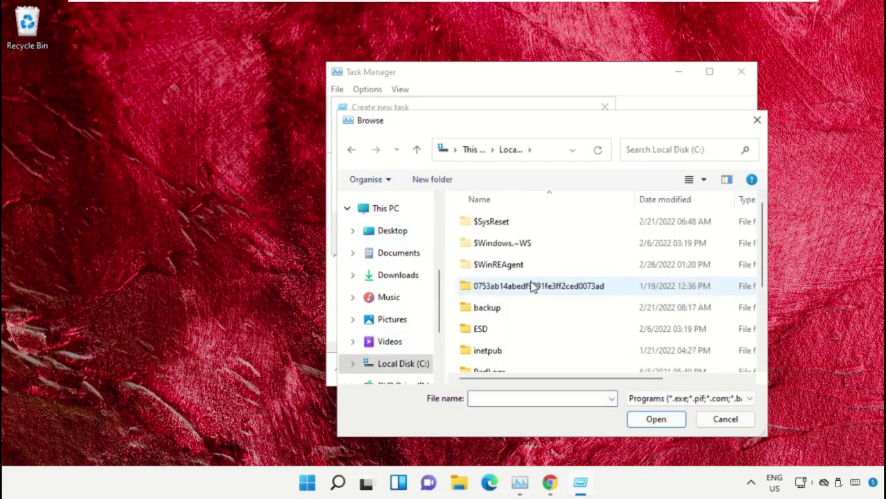
{"action": "scroll", "coordinate": [531, 287], "scroll_direction": "down", "scroll_amount": 2}
{"action": "double_click", "coordinate": [496, 364]}
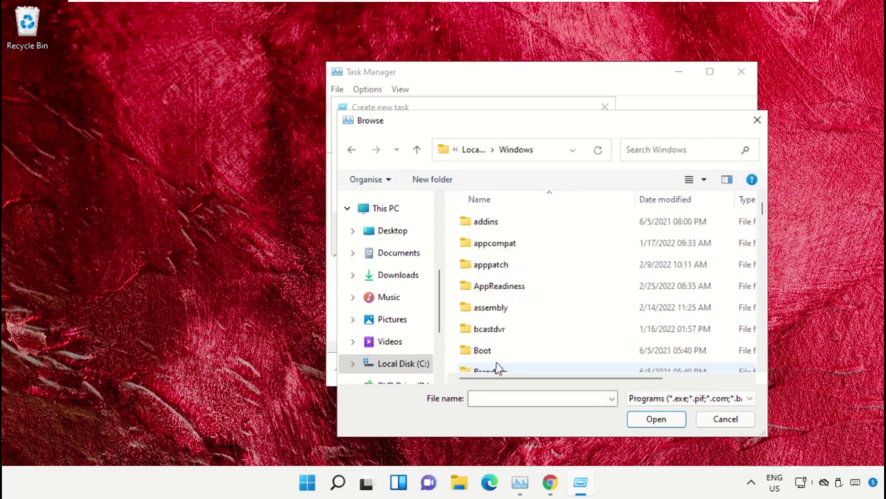
{"action": "type", "text": "sys"}
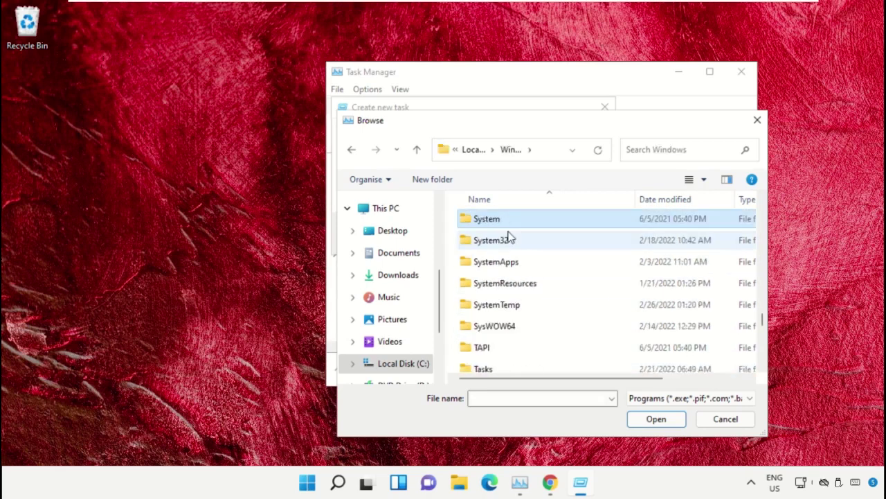
{"action": "double_click", "coordinate": [494, 240]}
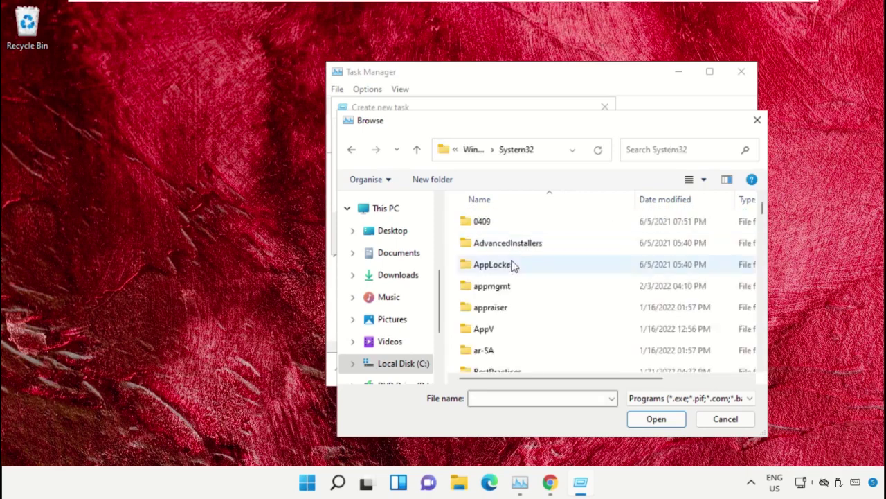
Find cmd.exe in the System32 folder and choose it as the program for the new task.
{"action": "scroll", "coordinate": [515, 268], "scroll_direction": "down", "scroll_amount": 3}
{"action": "scroll", "coordinate": [519, 277], "scroll_direction": "down", "scroll_amount": 20}
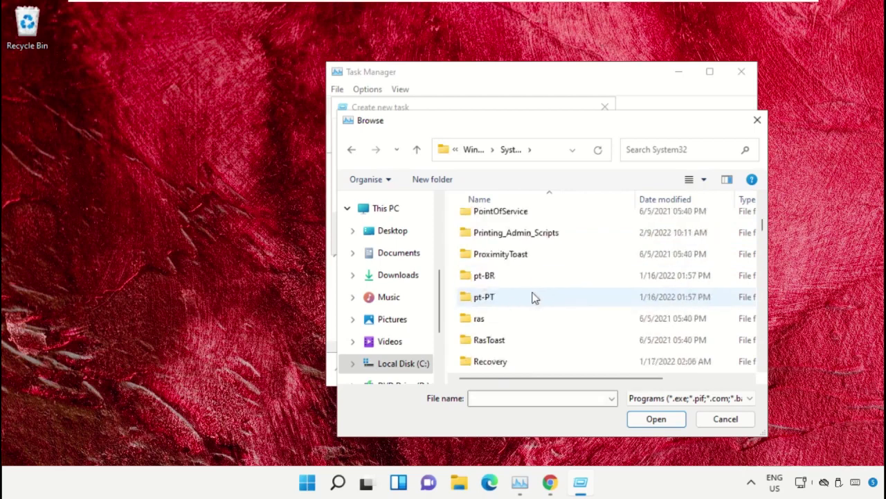
{"action": "double_click", "coordinate": [534, 297]}
{"action": "key", "text": "alt+Left"}
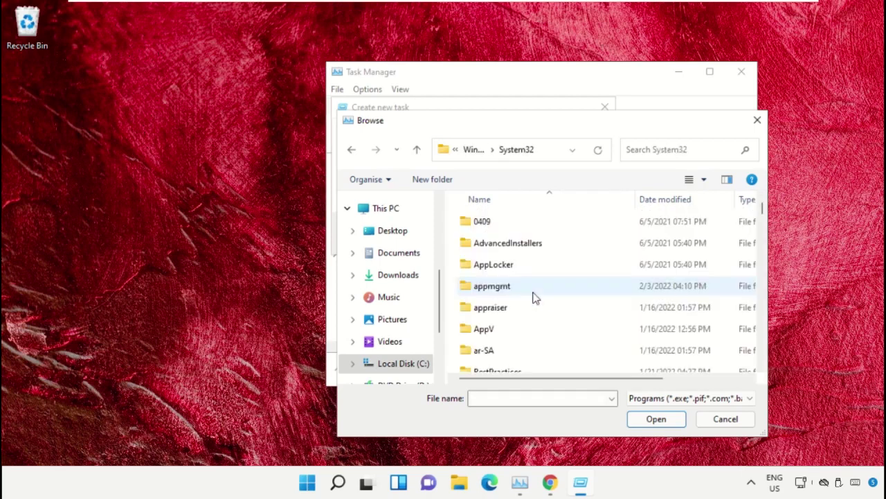
{"action": "scroll", "coordinate": [534, 297], "scroll_direction": "down", "scroll_amount": 20}
{"action": "type", "text": "cmd.exe"}
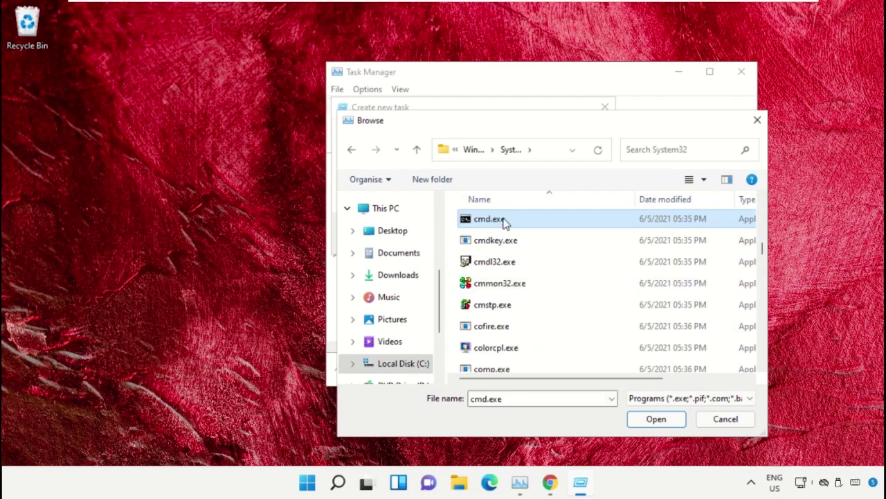
{"action": "double_click", "coordinate": [505, 218]}
Run C:\Windows\System32\cmd.exe as a new task with administrative privileges.
{"action": "left_click_drag", "start_coordinate": [538, 172], "coordinate": [378, 173]}
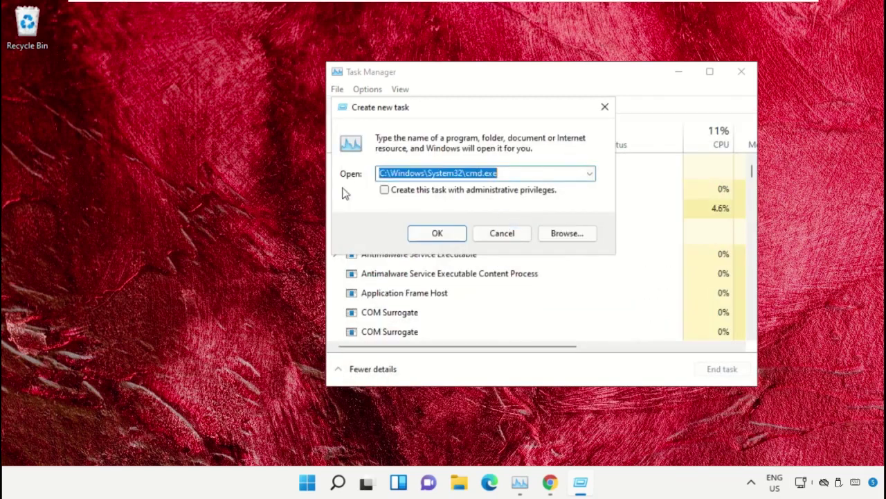
{"action": "left_click", "coordinate": [389, 195]}
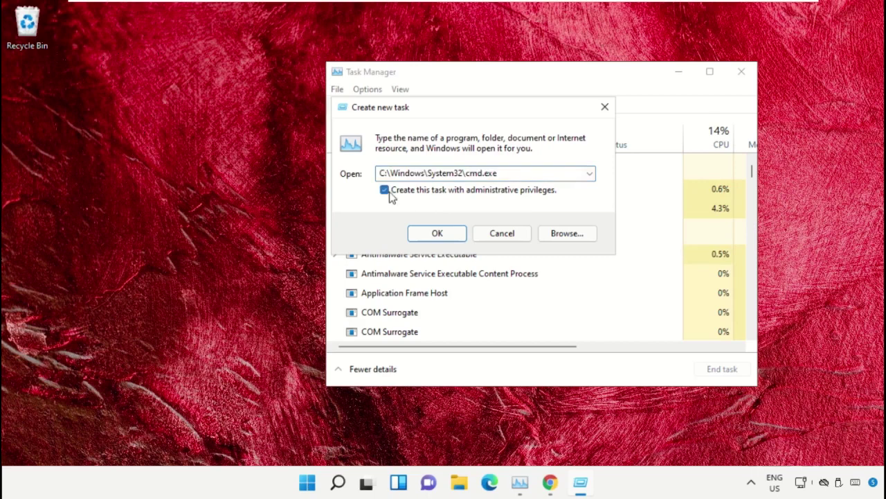
{"action": "left_click", "coordinate": [434, 236]}
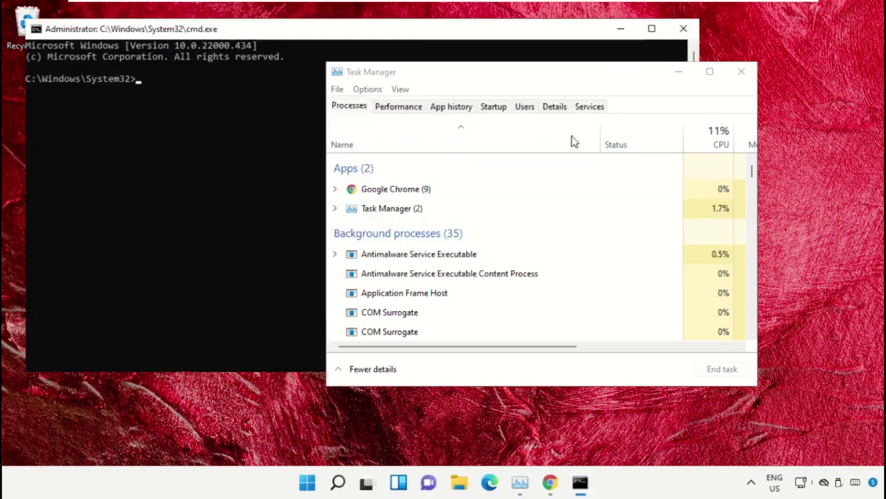
Minimise Task Manager, then shrink the Command Prompt window and move it toward the middle of the desktop.
{"action": "left_click", "coordinate": [678, 72]}
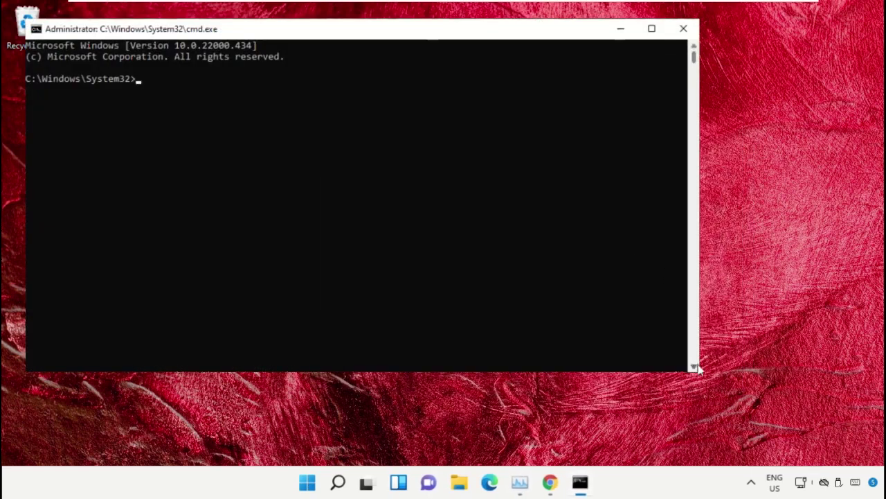
{"action": "left_click_drag", "start_coordinate": [701, 376], "coordinate": [518, 309]}
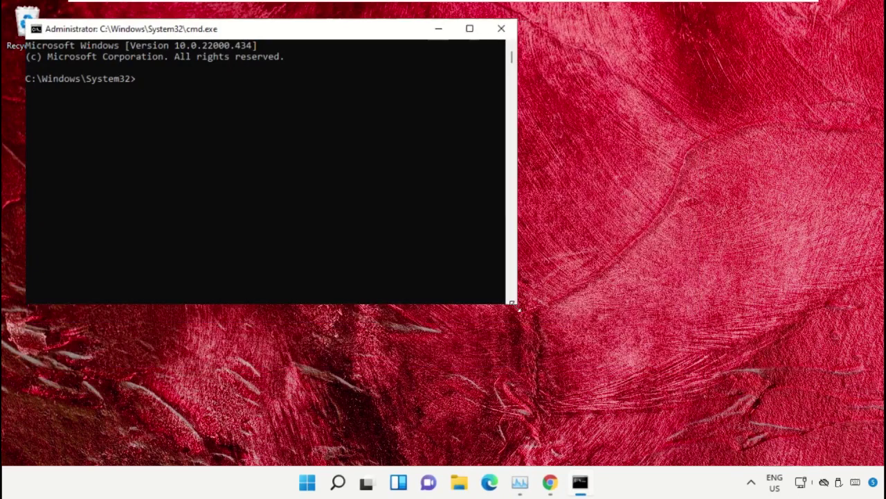
{"action": "left_click_drag", "start_coordinate": [321, 30], "coordinate": [546, 167]}
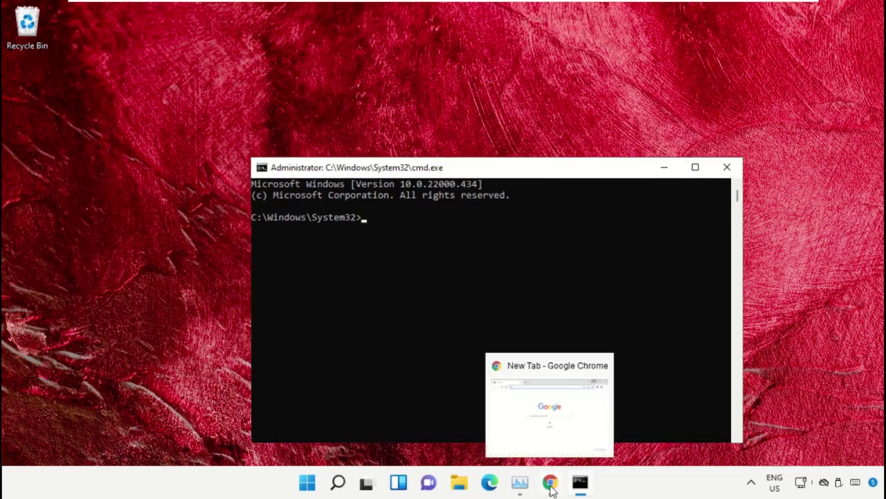
Switch to Google Chrome, moving its taskbar icon ahead of Task Manager, and load google.com.
{"action": "left_click_drag", "start_coordinate": [551, 489], "coordinate": [524, 485]}
{"action": "left_click", "coordinate": [524, 485]}
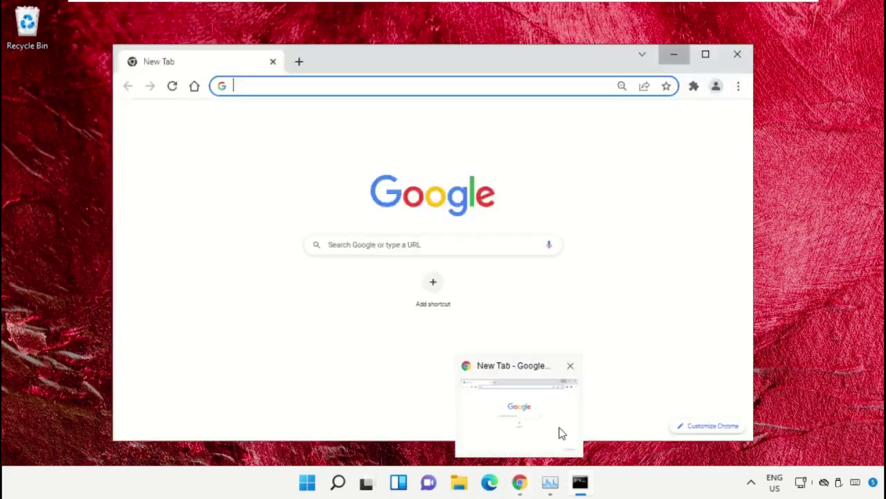
{"action": "type", "text": "google.com"}
{"action": "key", "text": "Return"}
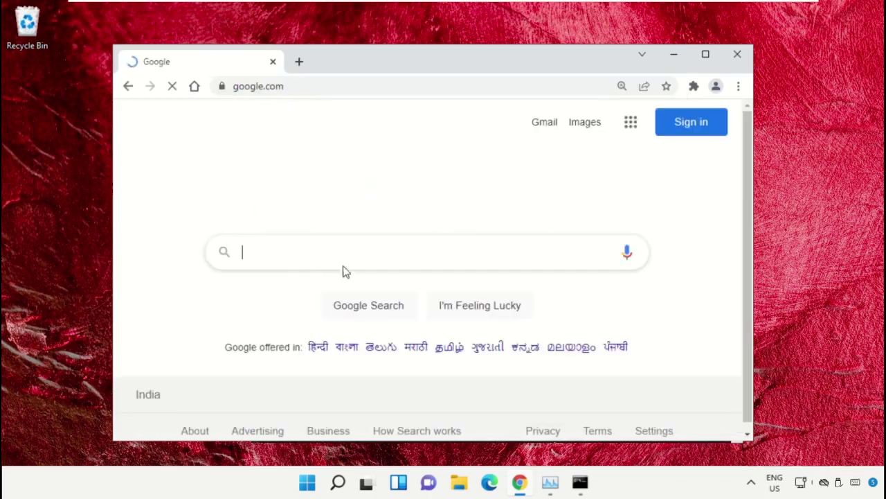
Search Google for "hows.tech windows commands" and open the Important Windows Commands page on Hows.tech.
{"action": "type", "text": "hows.t"}
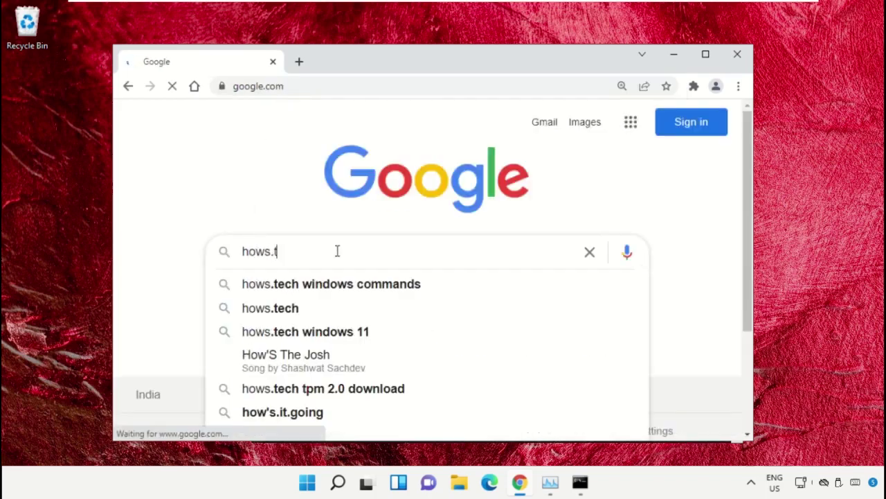
{"action": "key", "text": "Down"}
{"action": "key", "text": "Return"}
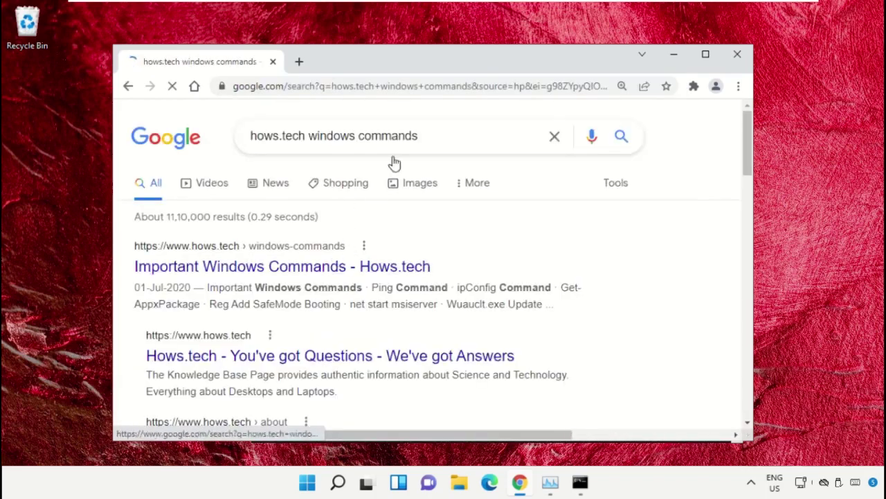
{"action": "left_click_drag", "start_coordinate": [455, 135], "coordinate": [223, 127]}
{"action": "left_click", "coordinate": [274, 115]}
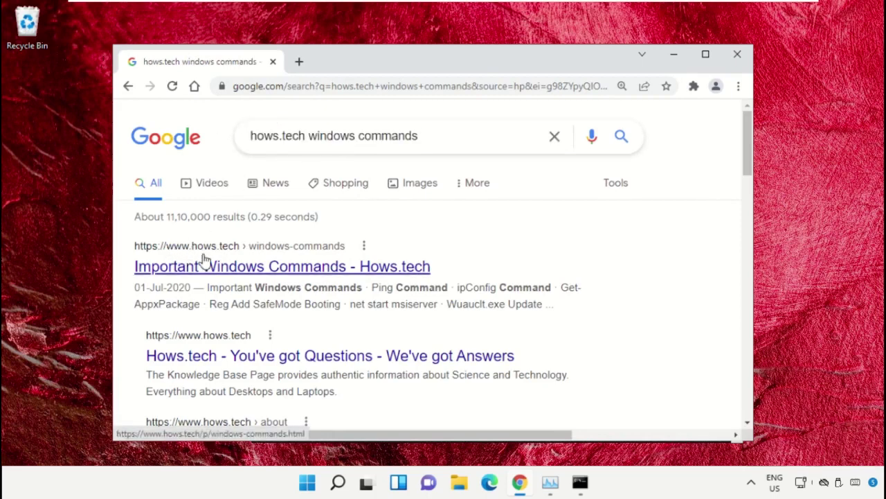
{"action": "left_click", "coordinate": [379, 272]}
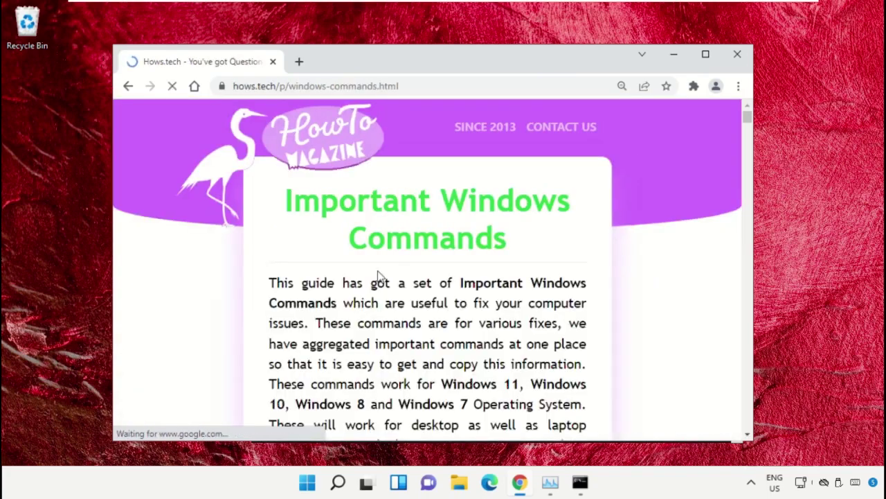
Find Command 12 on the page and copy "sfc /scanfile=c:\windows\system32\ieframe.dll".
{"action": "scroll", "coordinate": [436, 187], "scroll_direction": "down", "scroll_amount": 8}
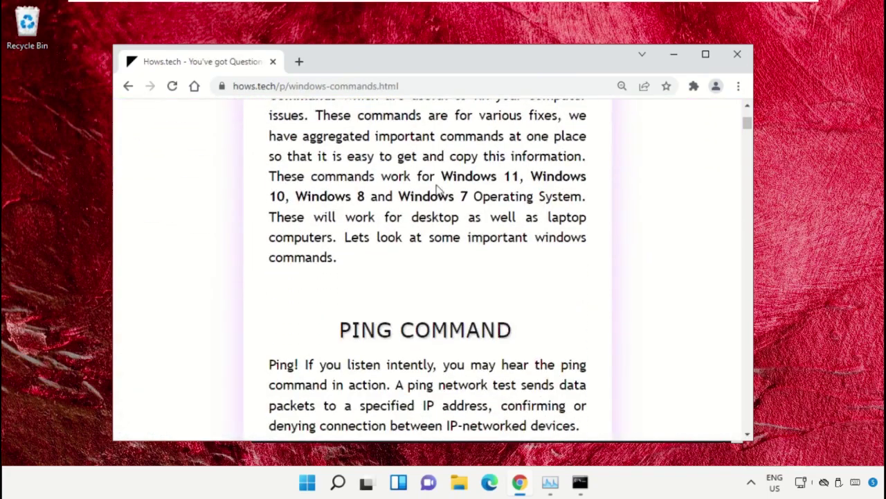
{"action": "scroll", "coordinate": [436, 193], "scroll_direction": "down", "scroll_amount": 15}
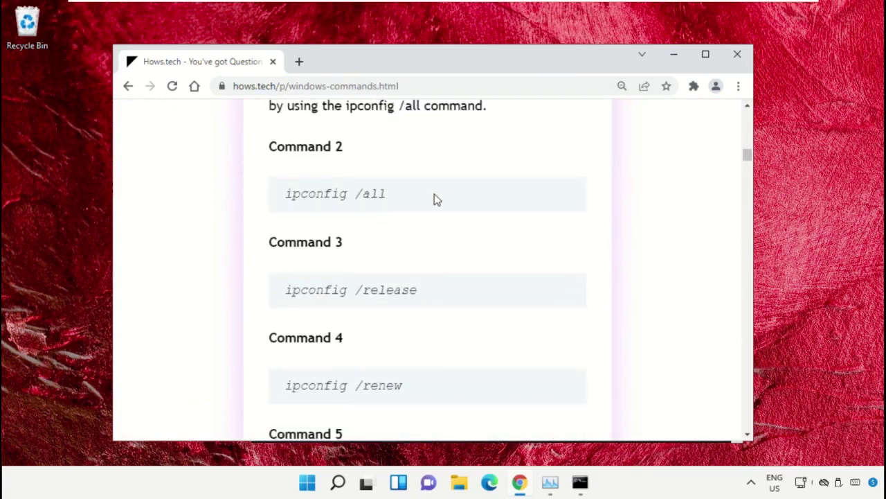
{"action": "scroll", "coordinate": [435, 214], "scroll_direction": "down", "scroll_amount": 15}
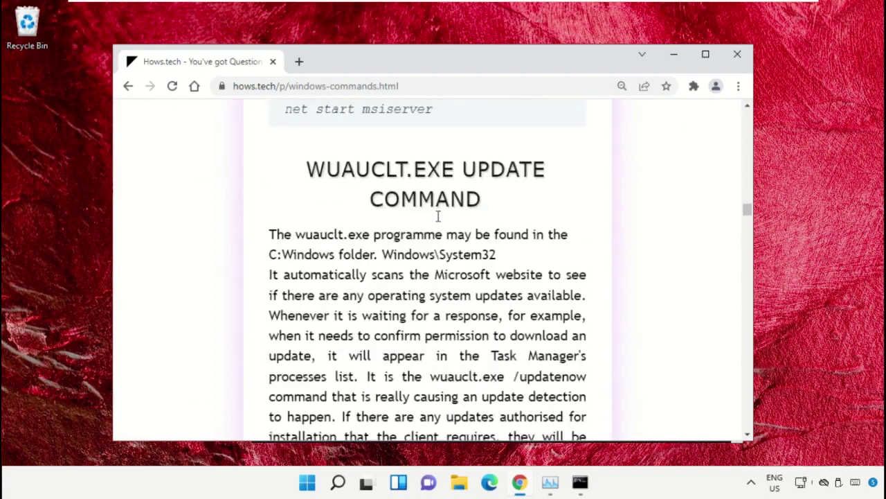
{"action": "scroll", "coordinate": [438, 221], "scroll_direction": "down", "scroll_amount": 5}
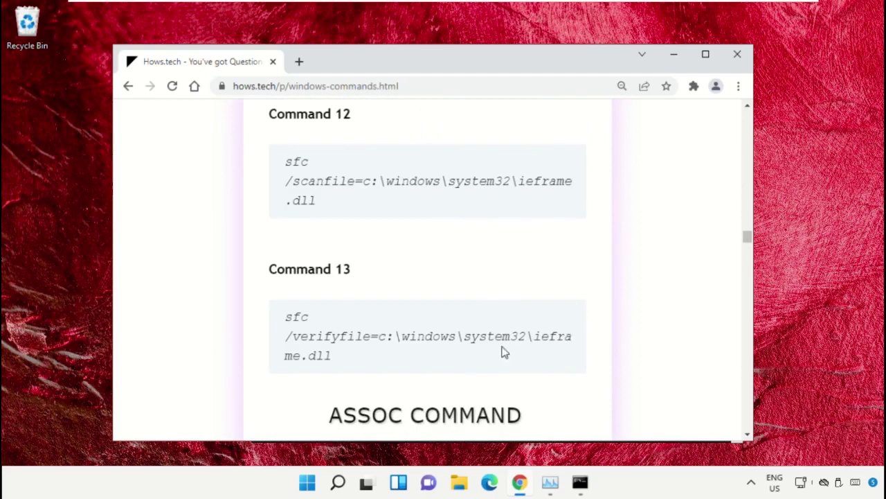
{"action": "triple_click", "coordinate": [393, 182]}
{"action": "right_click", "coordinate": [350, 181]}
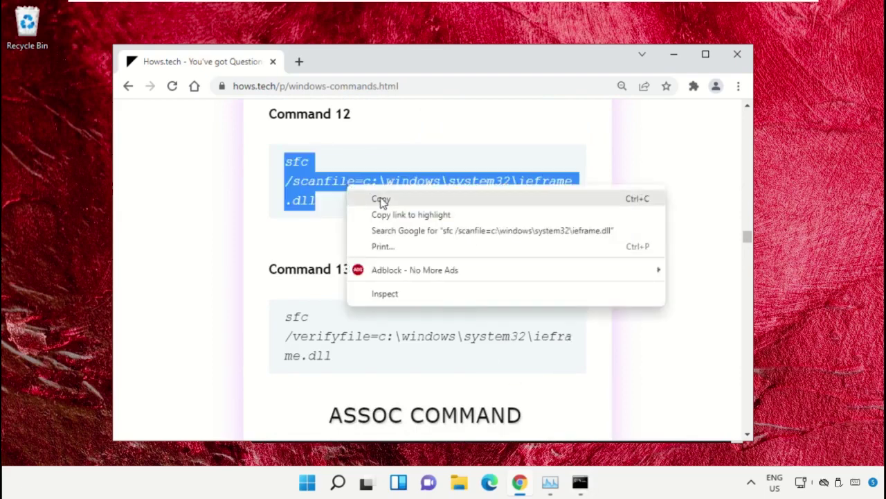
{"action": "left_click", "coordinate": [380, 198]}
Switch to the administrator Command Prompt, paste the copied sfc /scanfile command for ieframe.dll and run it.
{"action": "left_click", "coordinate": [574, 483]}
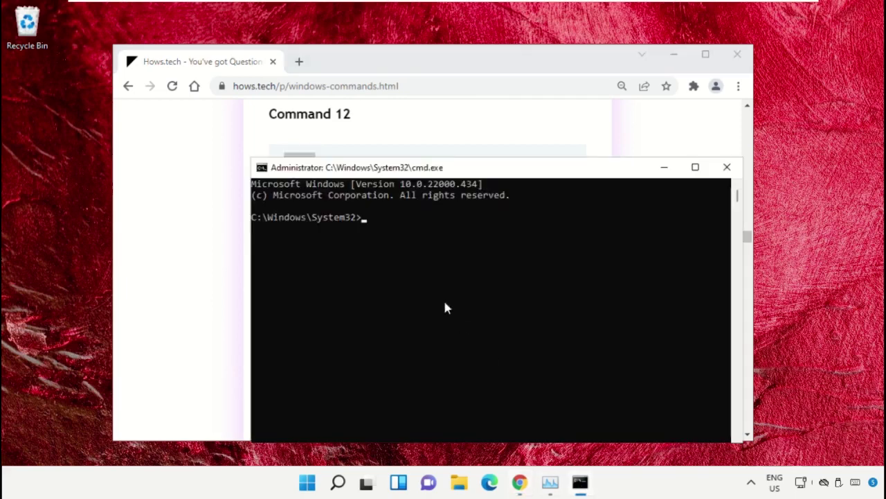
{"action": "right_click", "coordinate": [389, 220]}
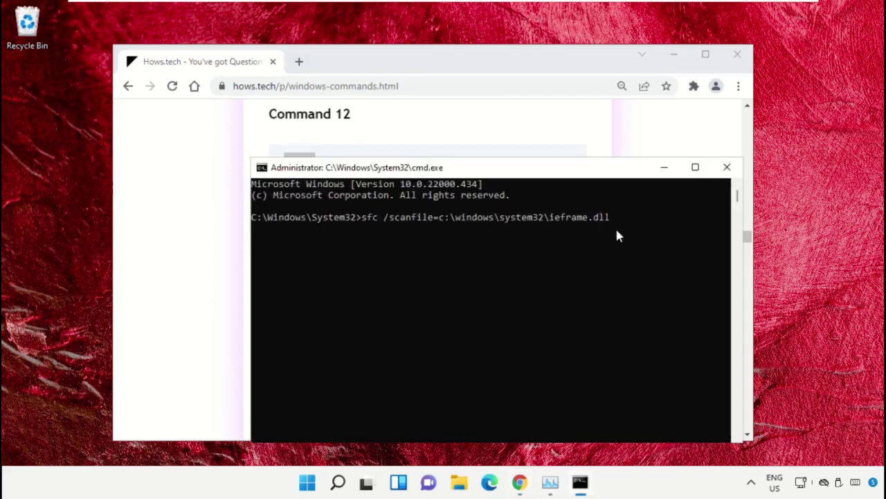
{"action": "key", "text": "Return"}
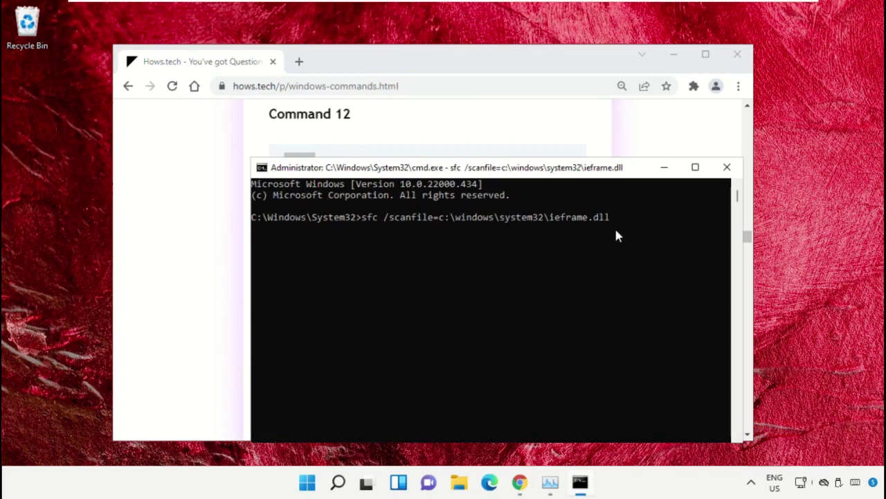
Return to the Hows.tech page in Chrome and copy Command 13, "sfc /verifyfile=c:\windows\system32\ieframe.dll".
{"action": "left_click", "coordinate": [524, 114]}
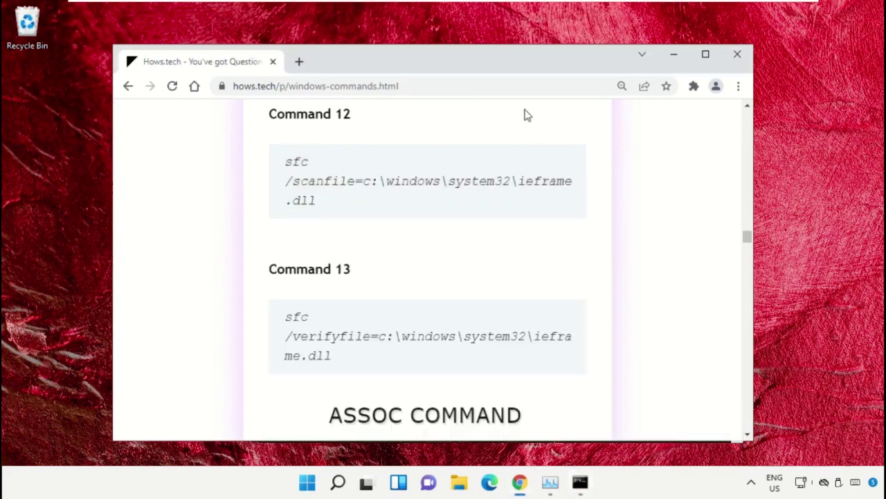
{"action": "triple_click", "coordinate": [385, 333]}
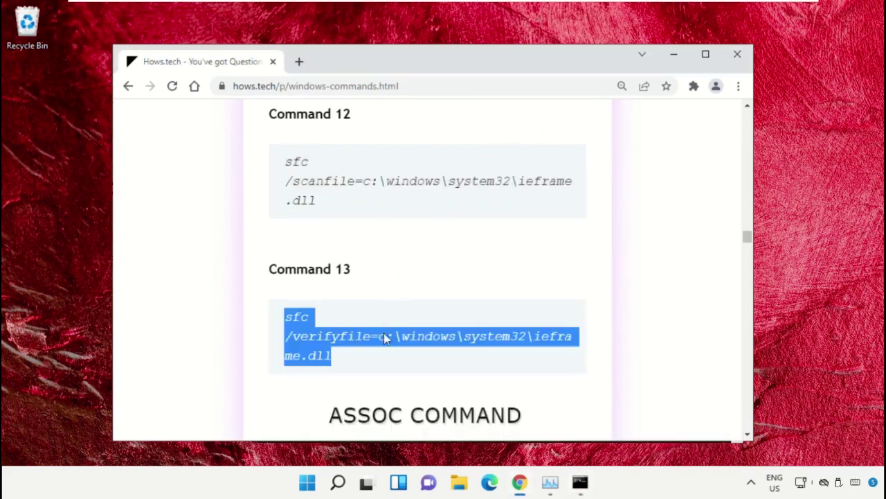
{"action": "right_click", "coordinate": [385, 337]}
{"action": "left_click", "coordinate": [457, 223]}
Switch to the administrator Command Prompt, paste the copied sfc /verifyfile command for ieframe.dll and run it.
{"action": "left_click", "coordinate": [582, 483]}
{"action": "right_click", "coordinate": [441, 311]}
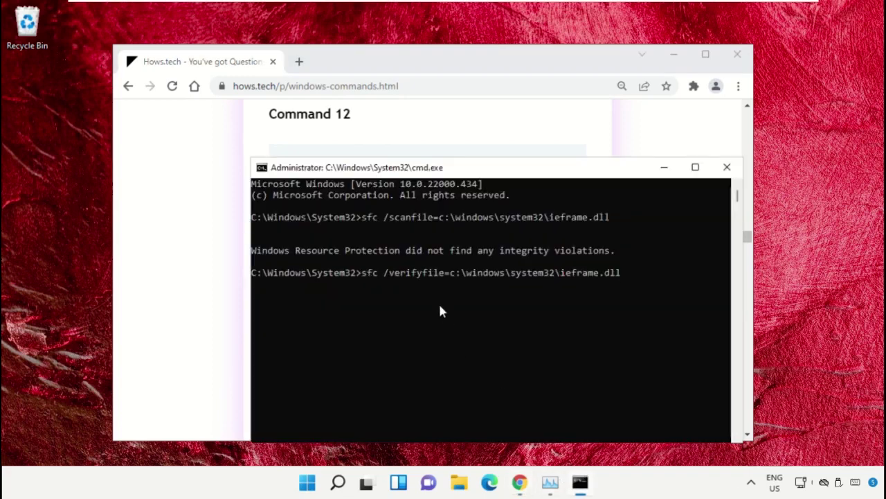
{"action": "key", "text": "Return"}
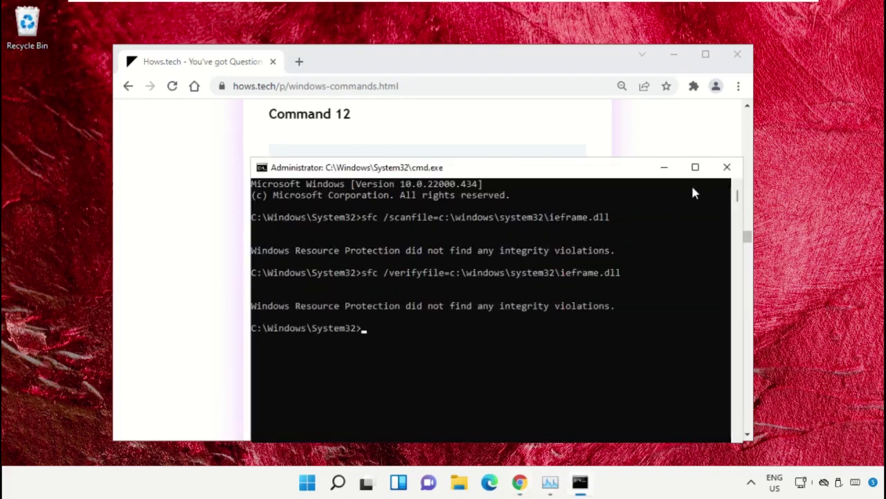
Exit the Command Prompt session with "exit" and minimize the Chrome window to show the desktop.
{"action": "type", "text": "exit"}
{"action": "key", "text": "Return"}
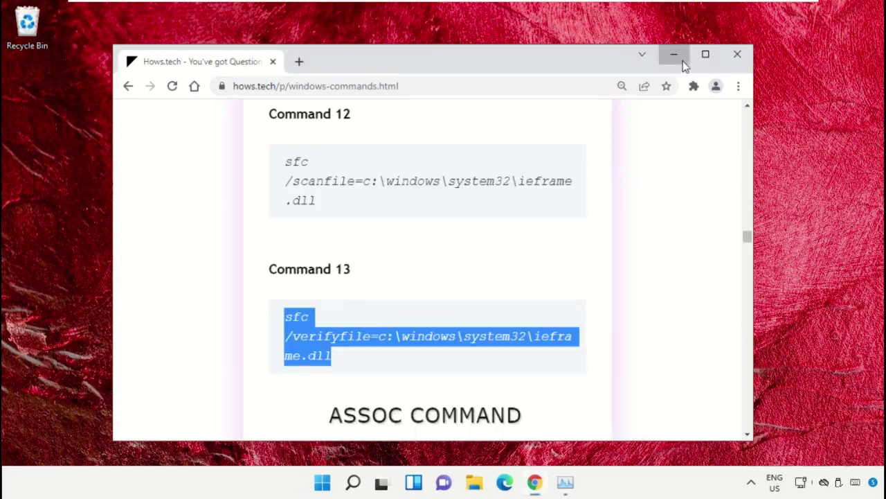
{"action": "left_click", "coordinate": [682, 61]}
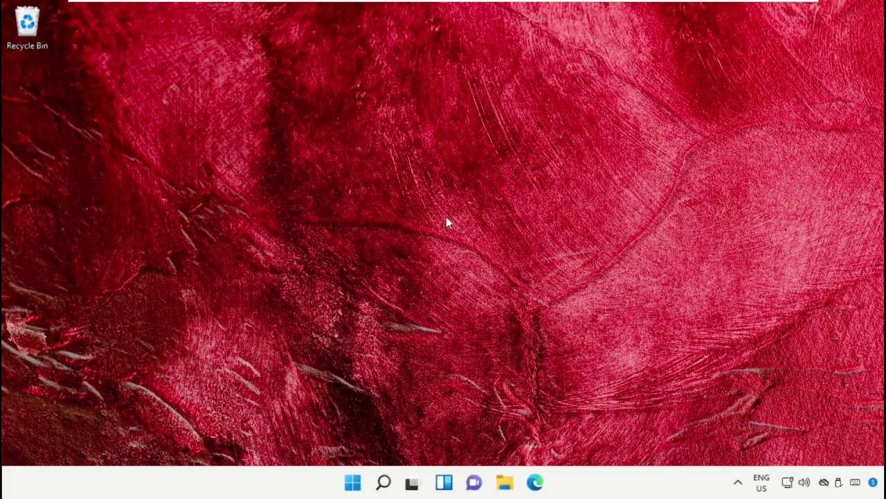
Find Microsoft Store with Windows search and open it.
{"action": "left_click", "coordinate": [383, 483]}
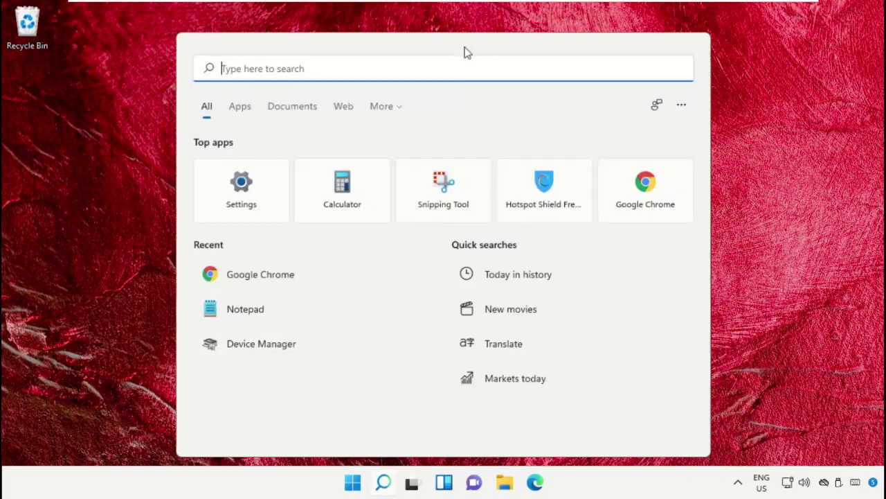
{"action": "type", "text": "Microsoft Store"}
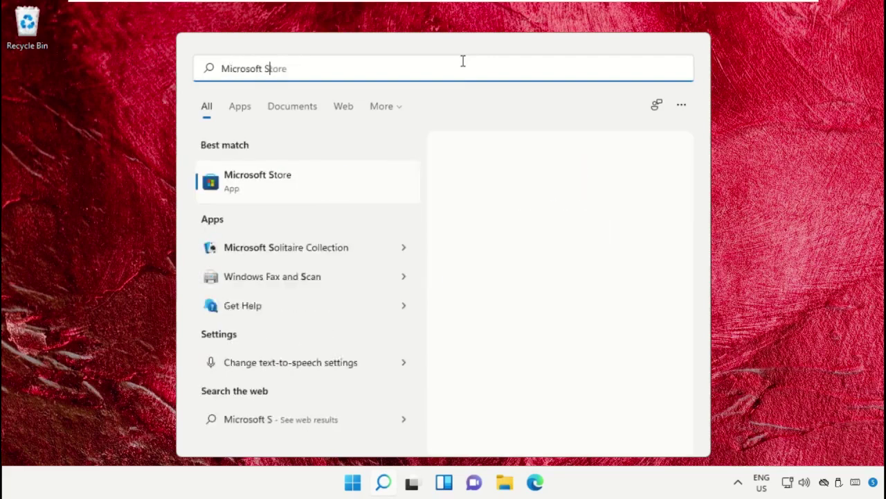
{"action": "left_click", "coordinate": [330, 184]}
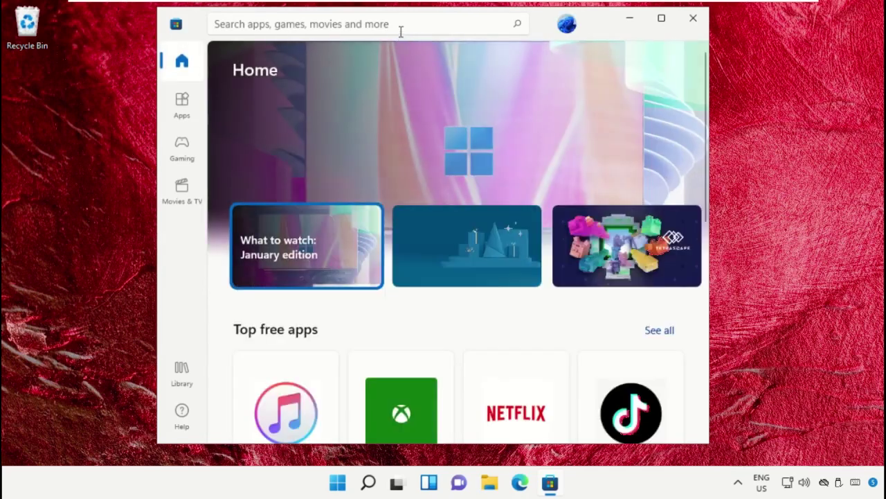
Search the store for "widget louncher" and locate the free Widget Launcher app among the results.
{"action": "left_click", "coordinate": [400, 31]}
{"action": "type", "text": "widget louncher"}
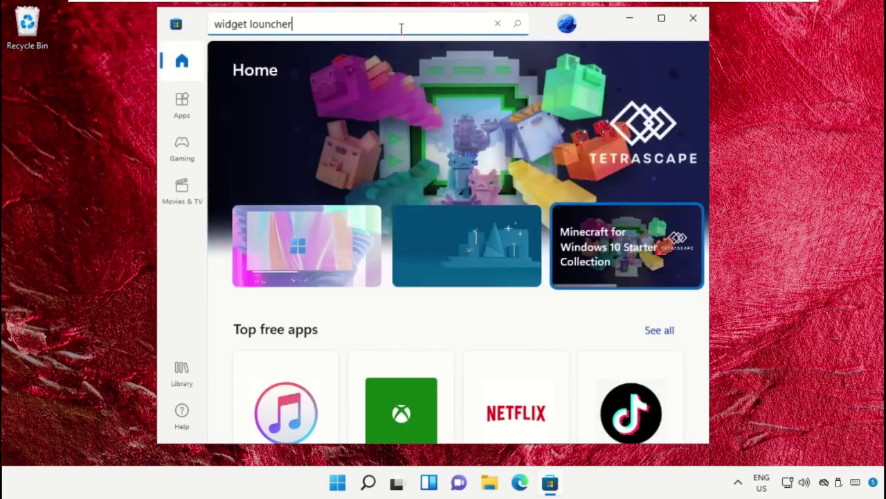
{"action": "key", "text": "Return"}
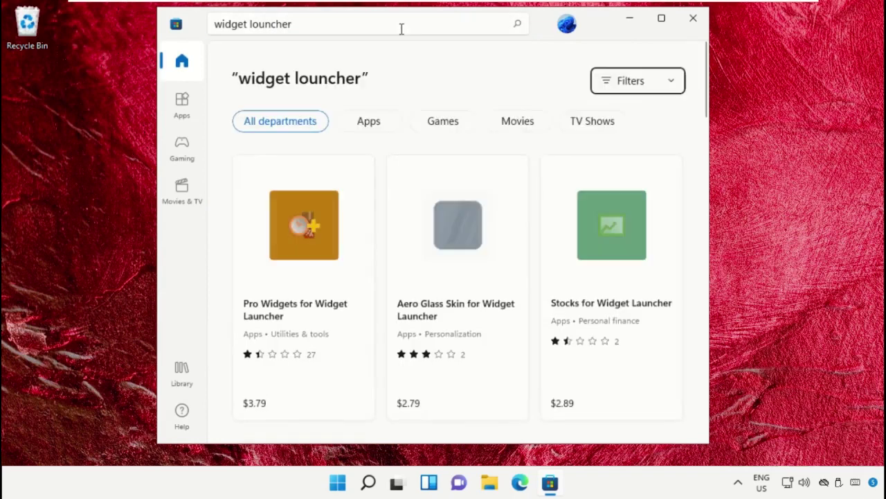
{"action": "scroll", "coordinate": [445, 147], "scroll_direction": "down", "scroll_amount": 5}
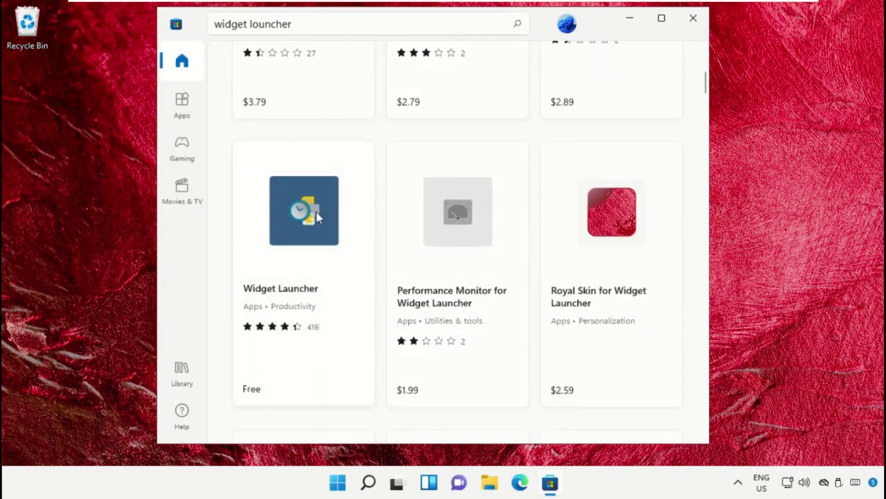
Install the free Widget Launcher app by Chan Software Solutions and open it.
{"action": "left_click", "coordinate": [316, 212]}
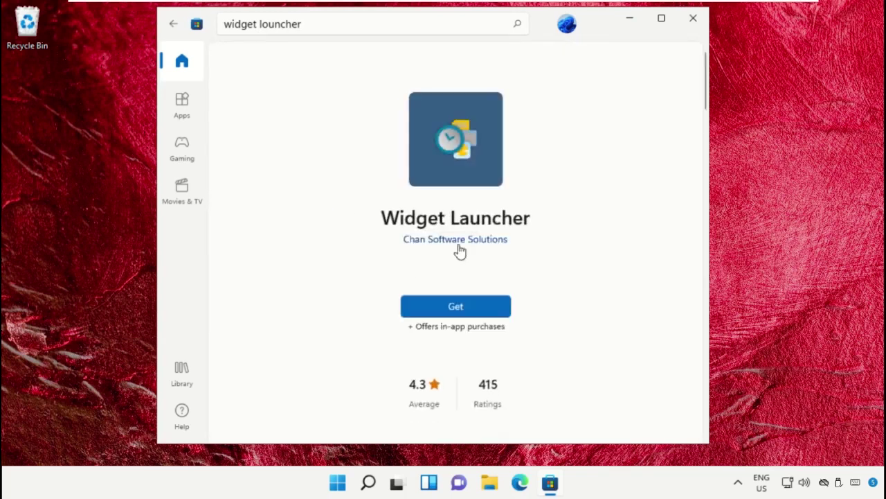
{"action": "left_click", "coordinate": [460, 306]}
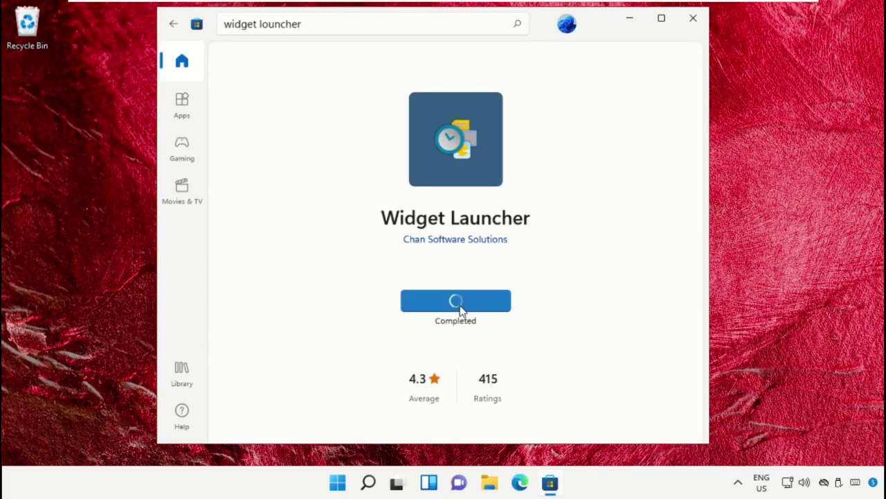
{"action": "left_click", "coordinate": [459, 304]}
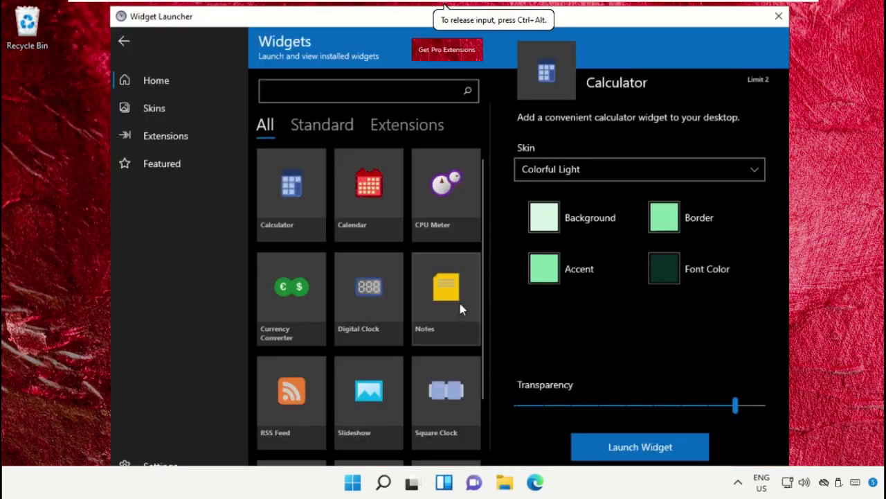
Launch the Calculator, Calendar and Currency Converter widgets with their current skins, and close the Widget Launcher window.
{"action": "left_click", "coordinate": [299, 203]}
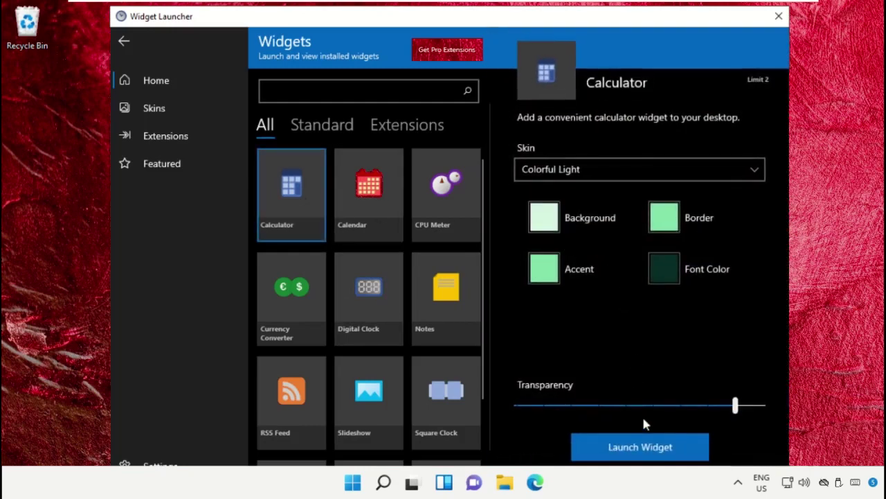
{"action": "left_click", "coordinate": [642, 447]}
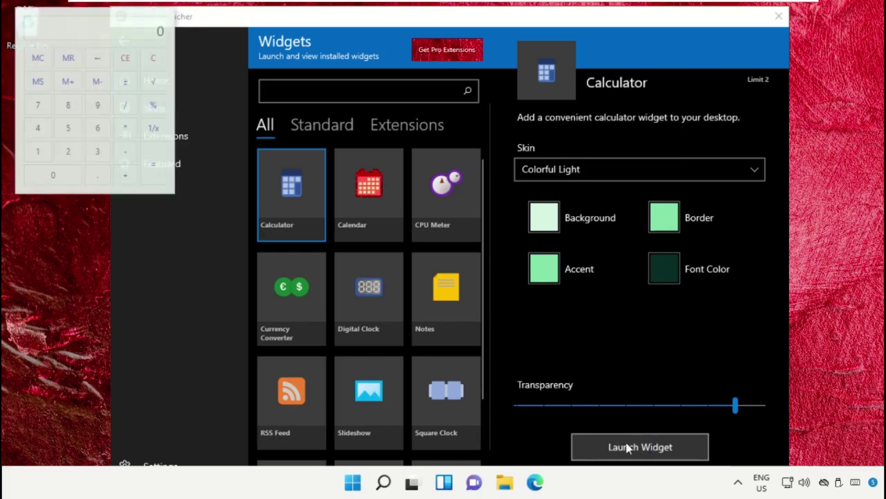
{"action": "left_click", "coordinate": [372, 206]}
{"action": "left_click", "coordinate": [644, 446]}
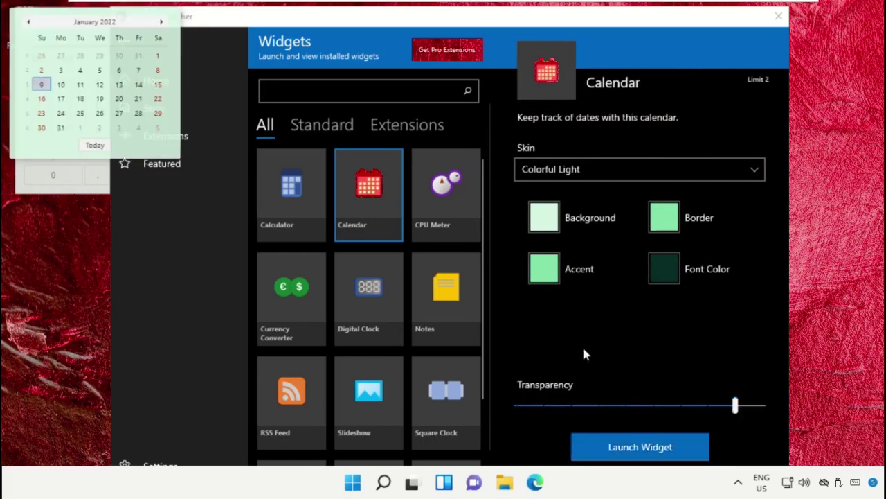
{"action": "left_click", "coordinate": [312, 289]}
{"action": "left_click", "coordinate": [648, 445]}
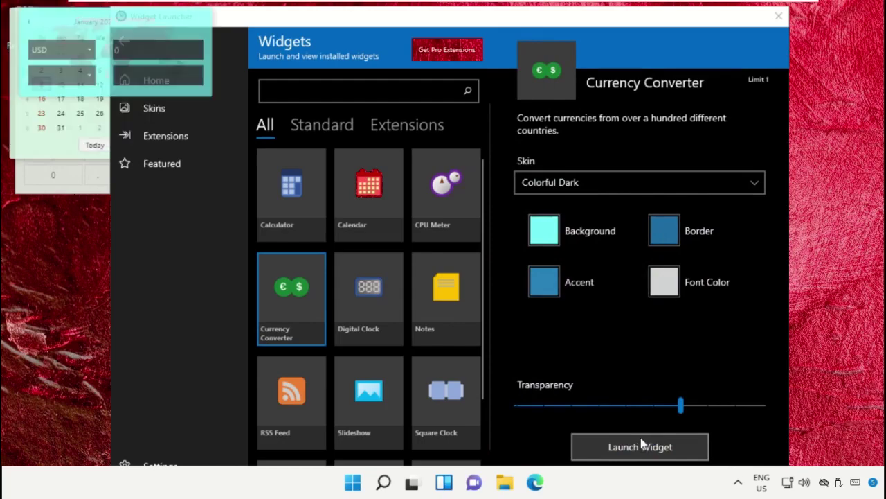
{"action": "left_click", "coordinate": [778, 23]}
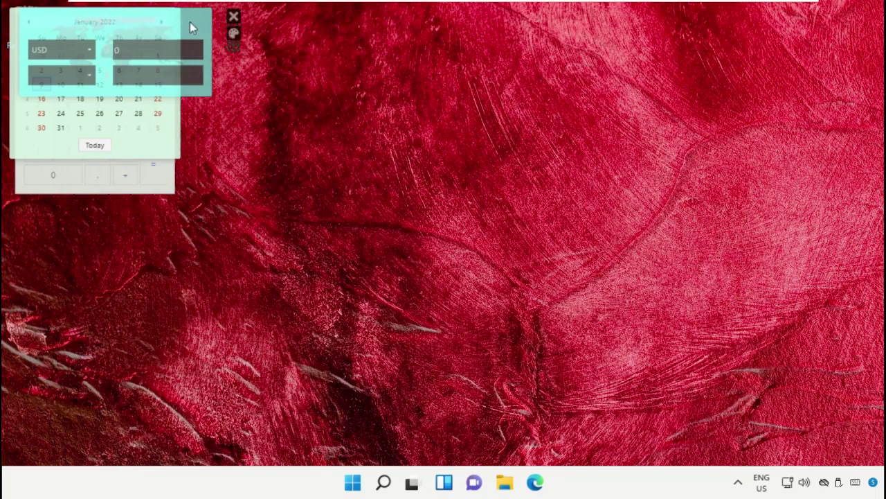
Spread out the stacked widgets: Currency Converter in the desktop's upper-right corner, Calendar to its left and Calculator below it.
{"action": "left_click_drag", "start_coordinate": [190, 23], "coordinate": [841, 32]}
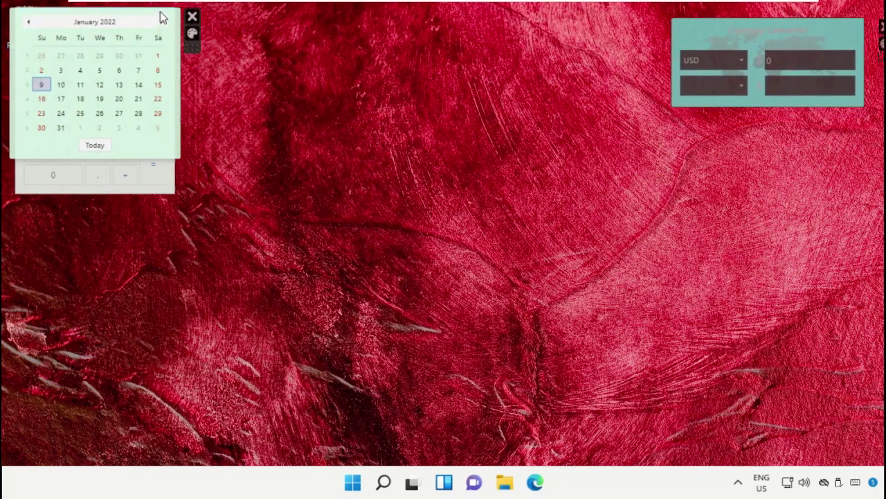
{"action": "left_click_drag", "start_coordinate": [161, 16], "coordinate": [628, 28]}
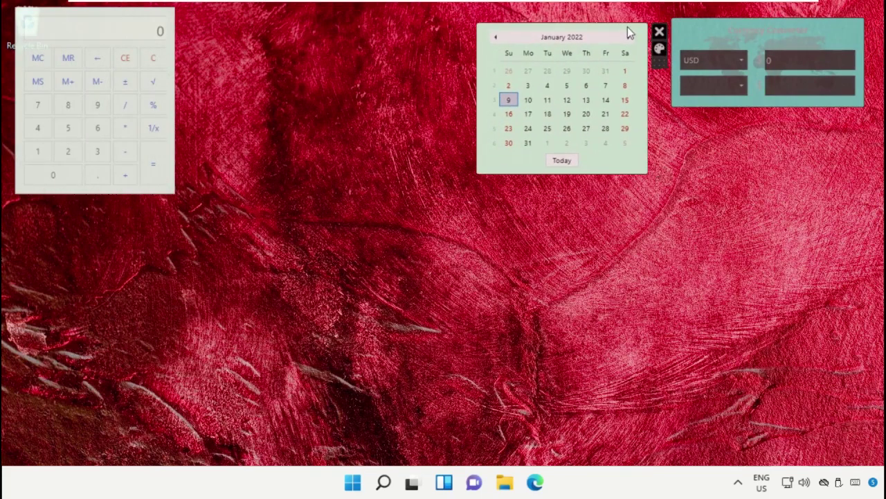
{"action": "left_click_drag", "start_coordinate": [171, 16], "coordinate": [846, 149]}
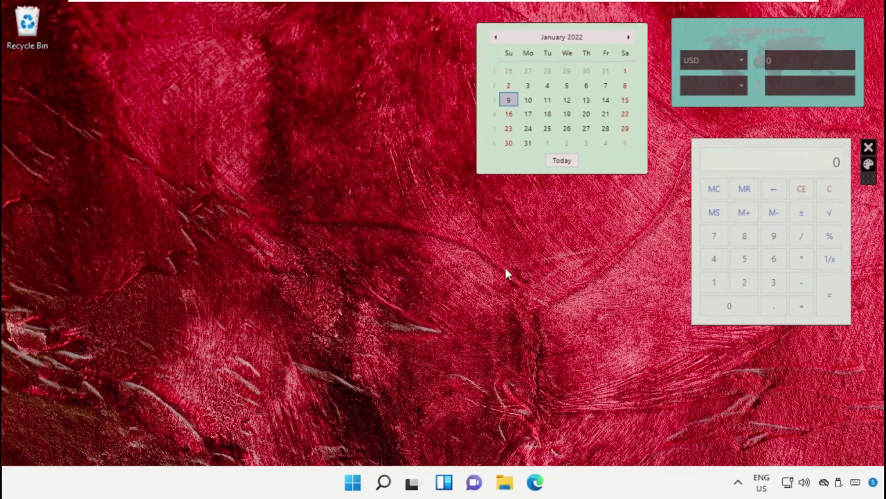
Find Widget Launcher with Windows search and reopen it.
{"action": "left_click", "coordinate": [380, 483]}
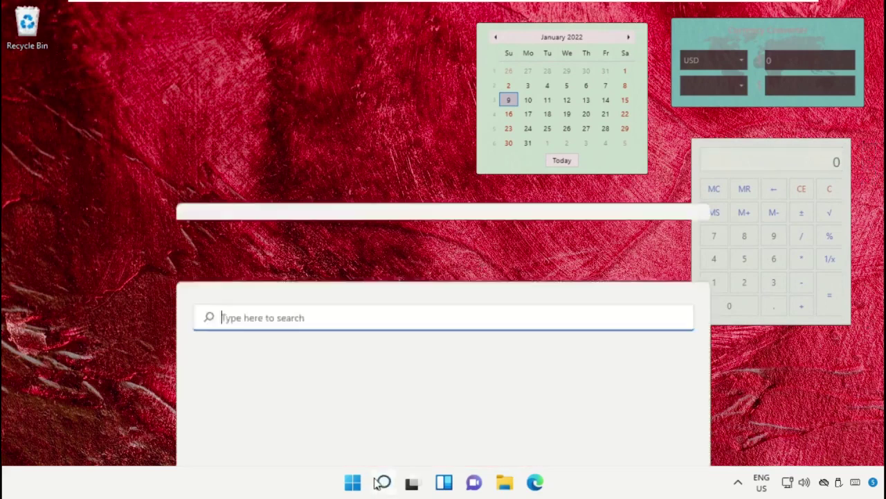
{"action": "type", "text": "Widget Louncher"}
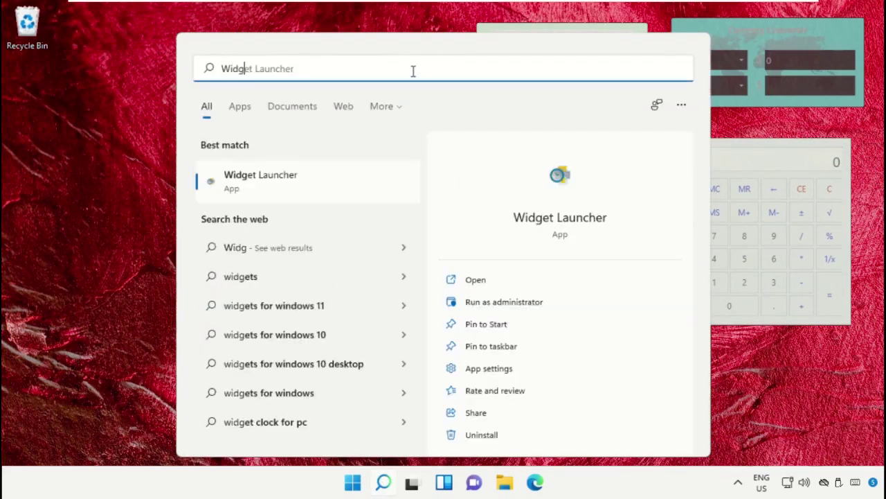
{"action": "left_click", "coordinate": [288, 176]}
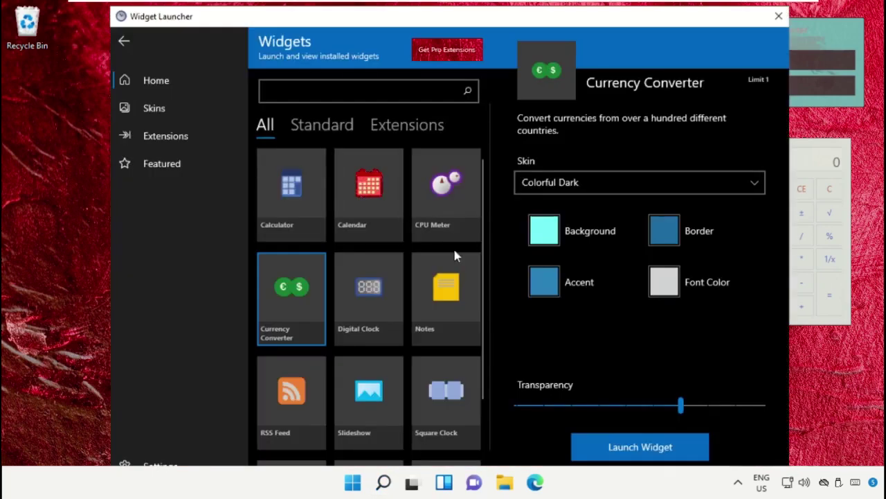
Select the World Clock widget and set its skin to Colorful Light.
{"action": "scroll", "coordinate": [455, 255], "scroll_direction": "down", "scroll_amount": 3}
{"action": "scroll", "coordinate": [455, 255], "scroll_direction": "up", "scroll_amount": 3}
{"action": "left_click", "coordinate": [451, 217]}
{"action": "scroll", "coordinate": [451, 275], "scroll_direction": "down", "scroll_amount": 2}
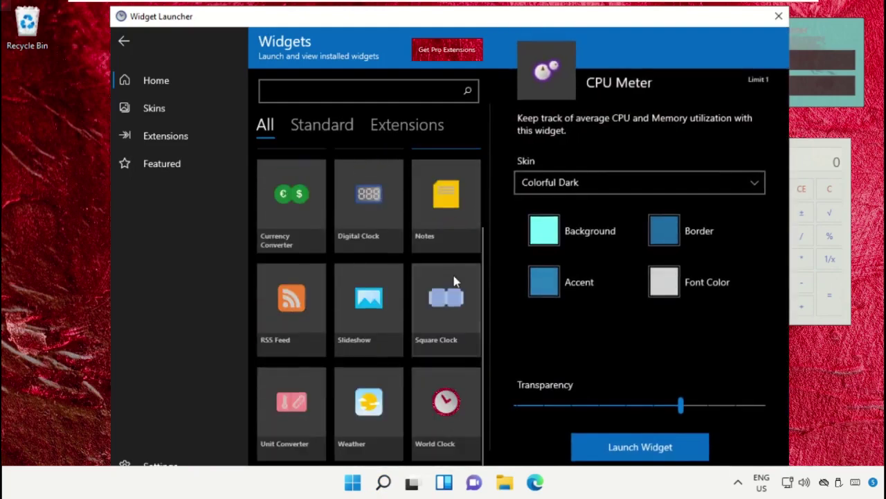
{"action": "left_click", "coordinate": [446, 415]}
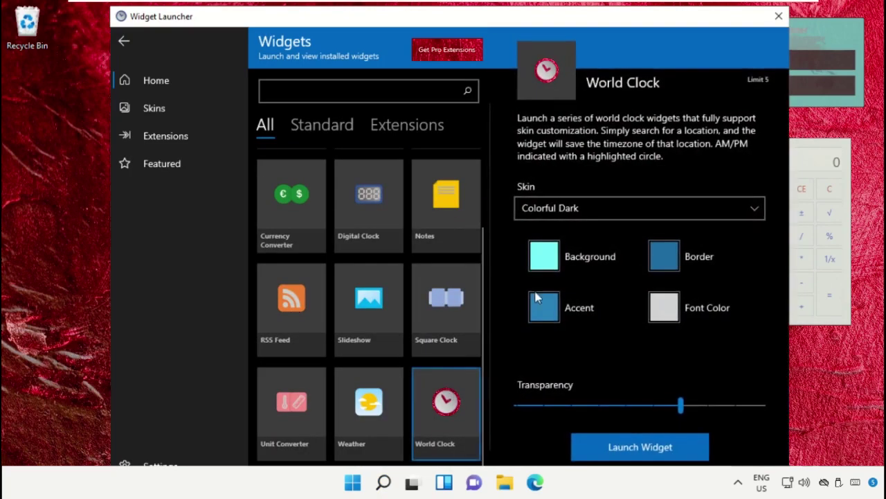
{"action": "left_click", "coordinate": [565, 211]}
{"action": "left_click", "coordinate": [564, 229]}
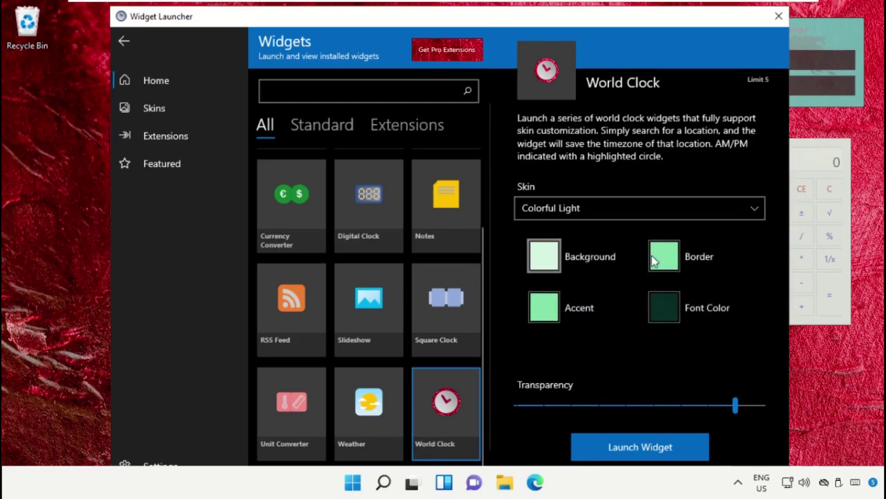
Launch the World Clock with transparency 0.9, close Widget Launcher and move the clock to the left of the Calendar widget.
{"action": "left_click", "coordinate": [734, 405]}
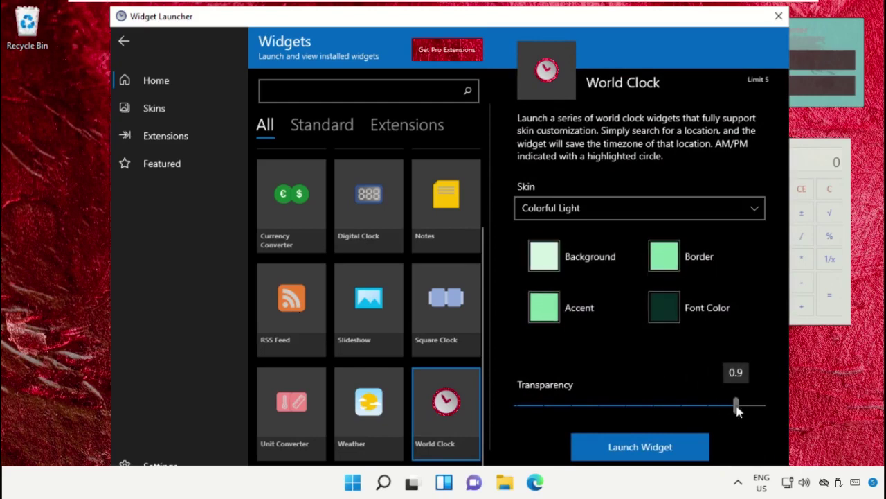
{"action": "left_click", "coordinate": [641, 446]}
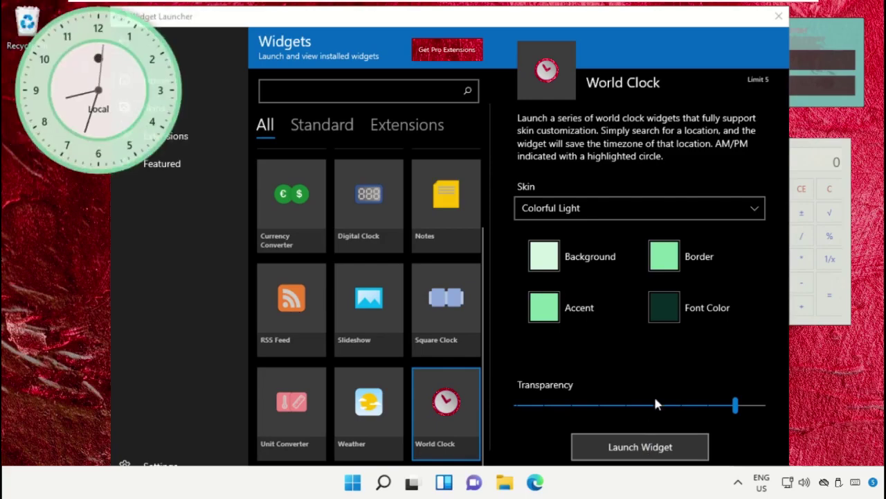
{"action": "left_click", "coordinate": [778, 16]}
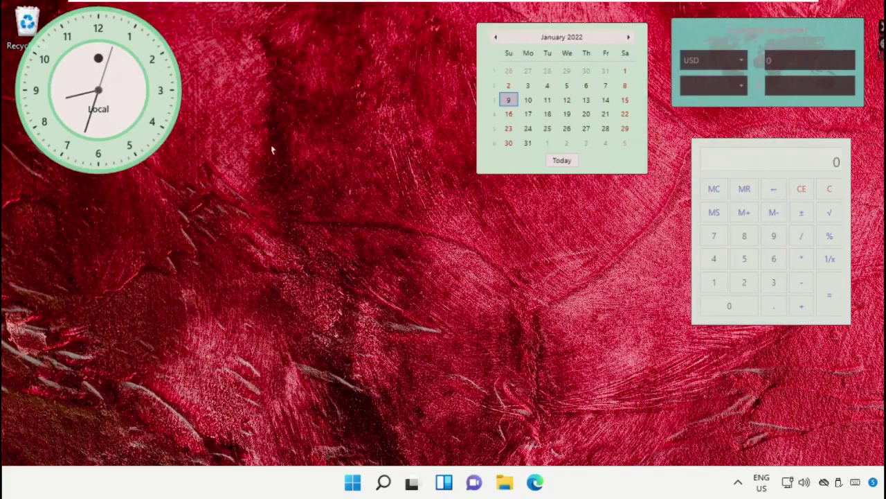
{"action": "left_click_drag", "start_coordinate": [128, 88], "coordinate": [375, 210]}
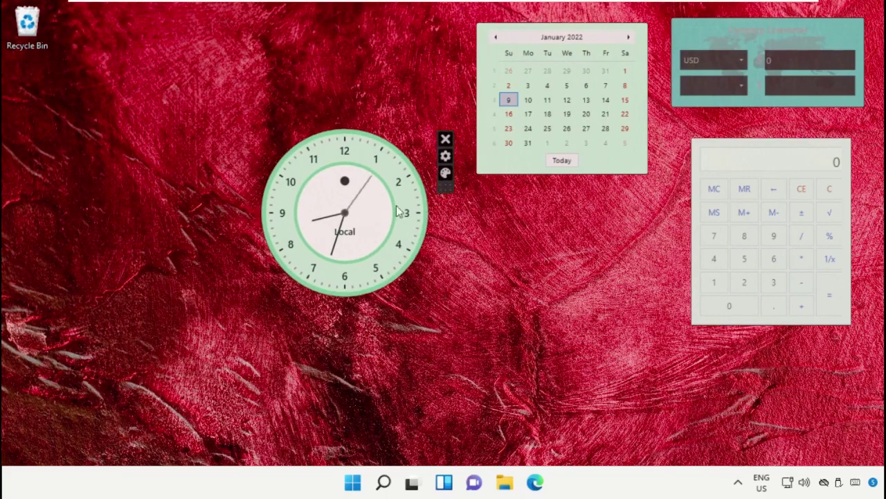
View the World Clock's region search settings and close them without choosing a location.
{"action": "left_click", "coordinate": [445, 156]}
{"action": "left_click", "coordinate": [643, 176]}
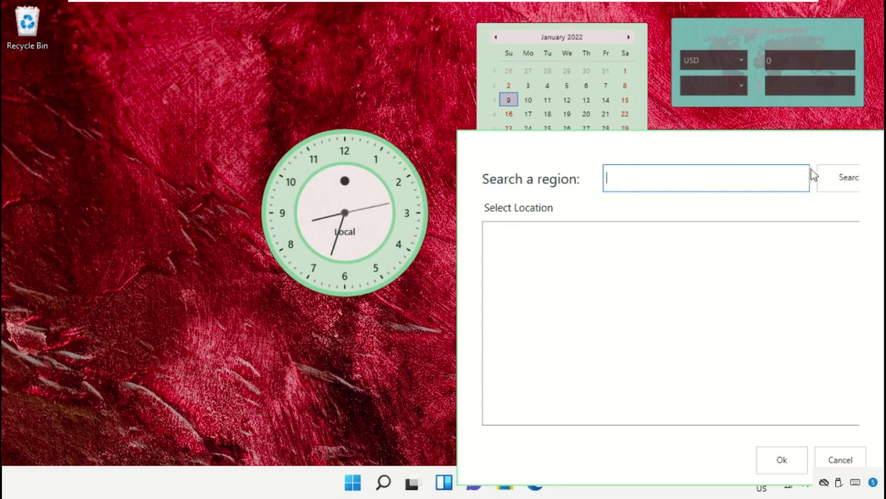
{"action": "left_click", "coordinate": [766, 470]}
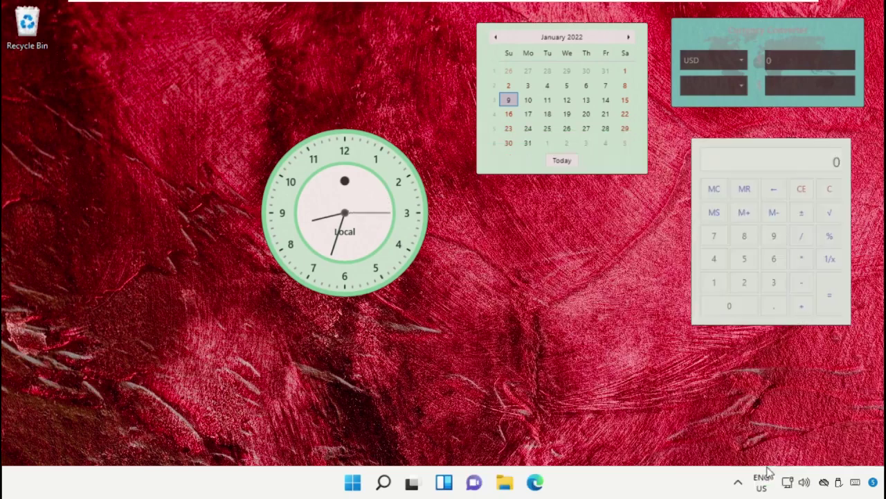
Open the World Clock's skin settings, move the window clear of the clock and set the background color to light blue.
{"action": "mouse_move", "coordinate": [405, 198]}
{"action": "left_click", "coordinate": [445, 174]}
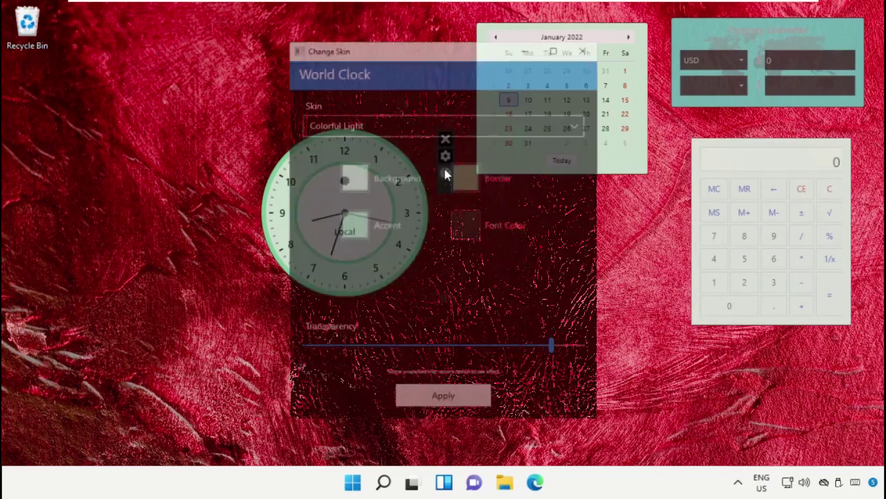
{"action": "left_click_drag", "start_coordinate": [472, 42], "coordinate": [648, 52]}
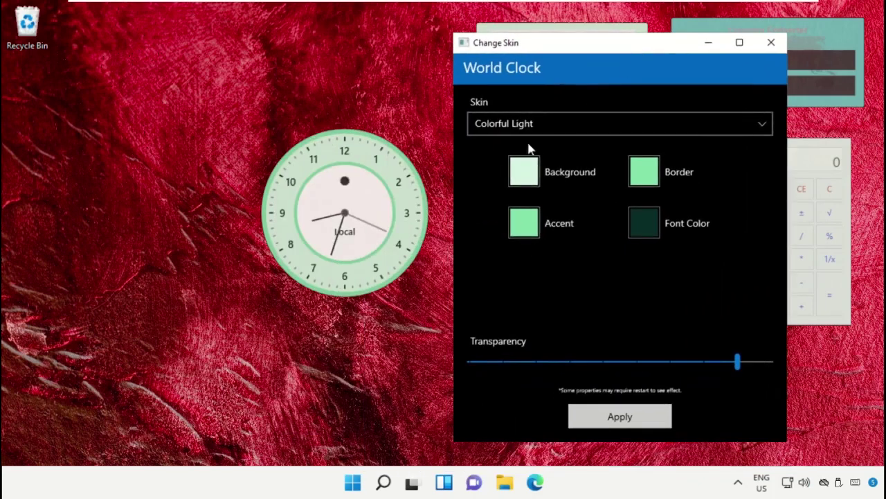
{"action": "left_click", "coordinate": [524, 171]}
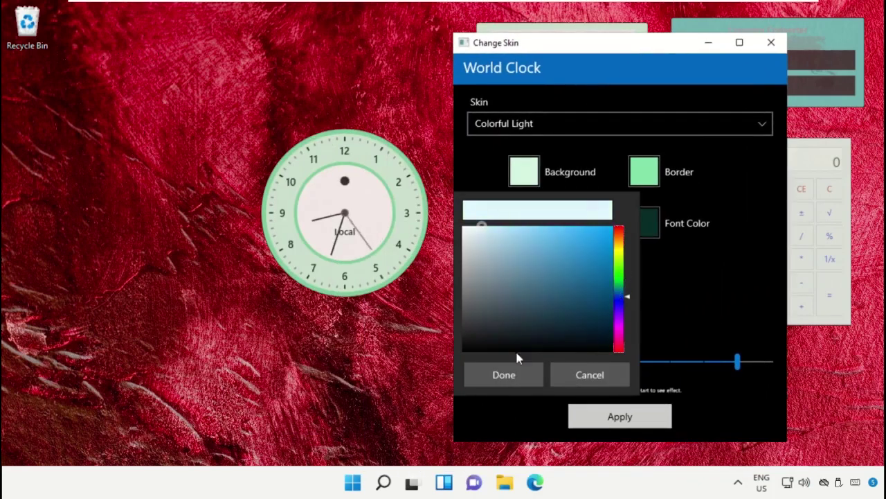
{"action": "left_click", "coordinate": [521, 373]}
{"action": "left_click", "coordinate": [523, 182]}
{"action": "left_click", "coordinate": [522, 236]}
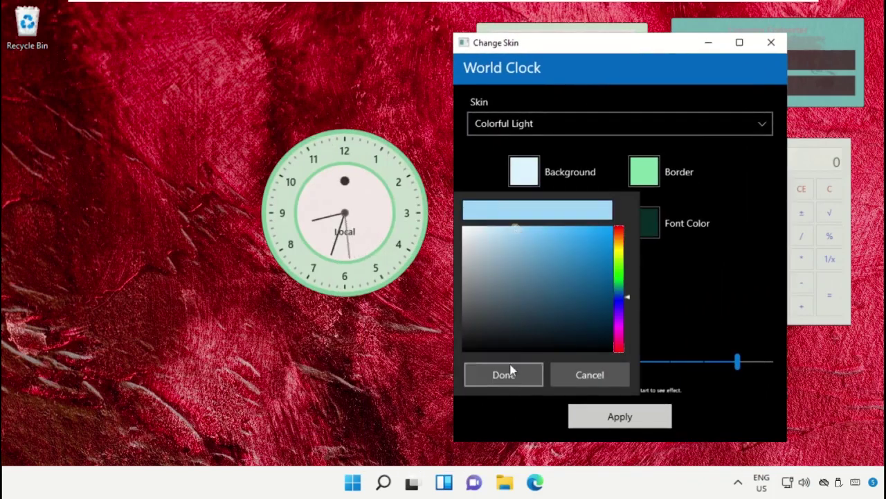
{"action": "left_click", "coordinate": [511, 370]}
Set the World Clock's accent color to bright cyan and apply the skin changes.
{"action": "left_click", "coordinate": [525, 221]}
{"action": "left_click", "coordinate": [710, 217]}
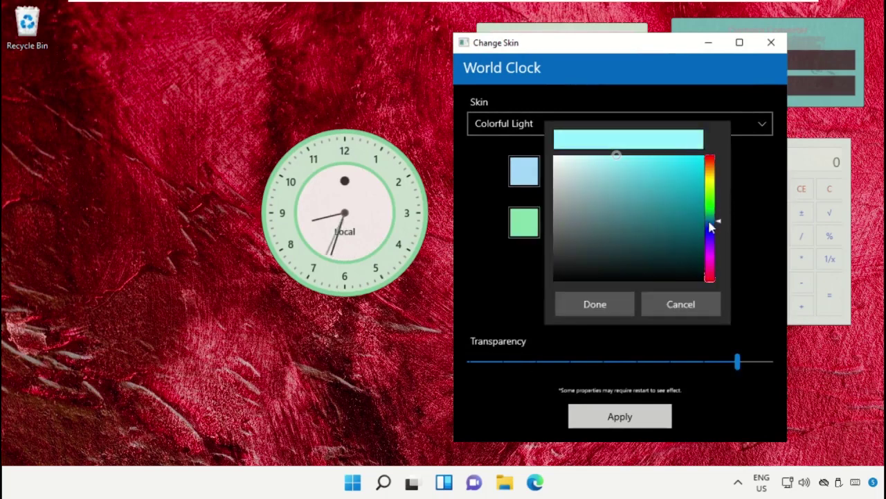
{"action": "left_click", "coordinate": [595, 304]}
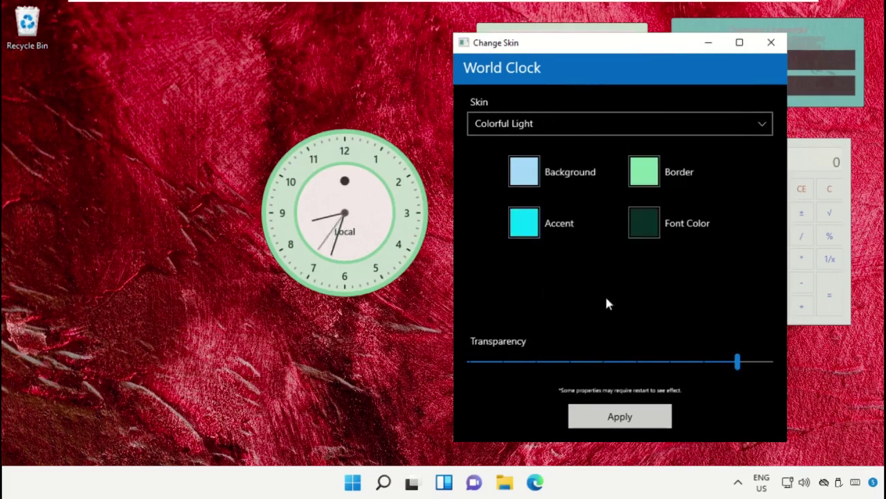
{"action": "left_click", "coordinate": [643, 414]}
Set the World Clock's border color to black, apply it and close the skin settings.
{"action": "left_click", "coordinate": [644, 175]}
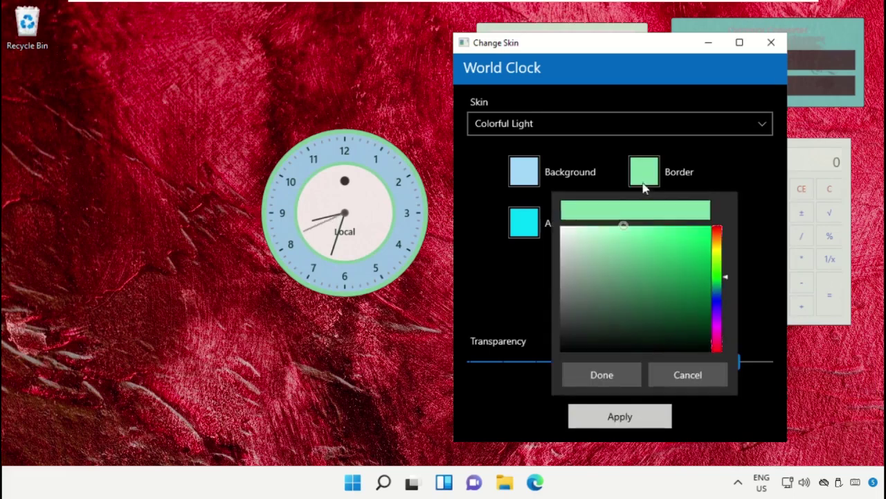
{"action": "left_click", "coordinate": [720, 294]}
{"action": "left_click", "coordinate": [622, 347]}
{"action": "left_click", "coordinate": [618, 374]}
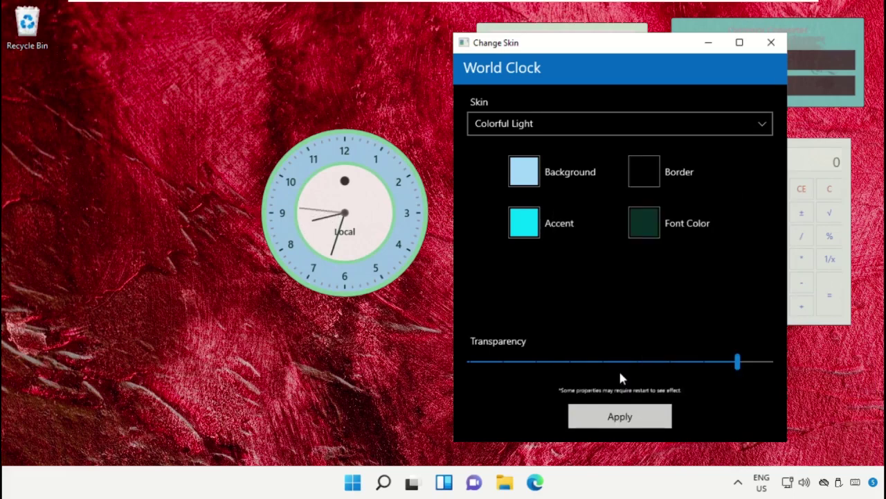
{"action": "left_click", "coordinate": [617, 412]}
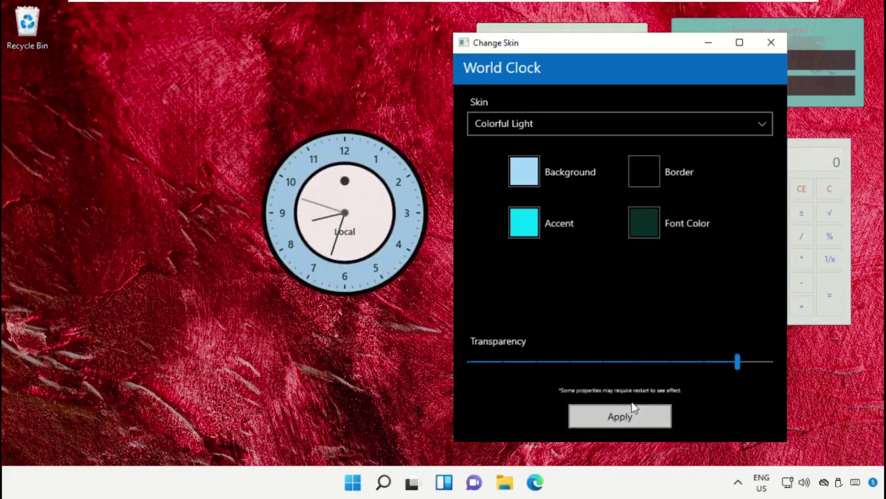
{"action": "left_click", "coordinate": [771, 43]}
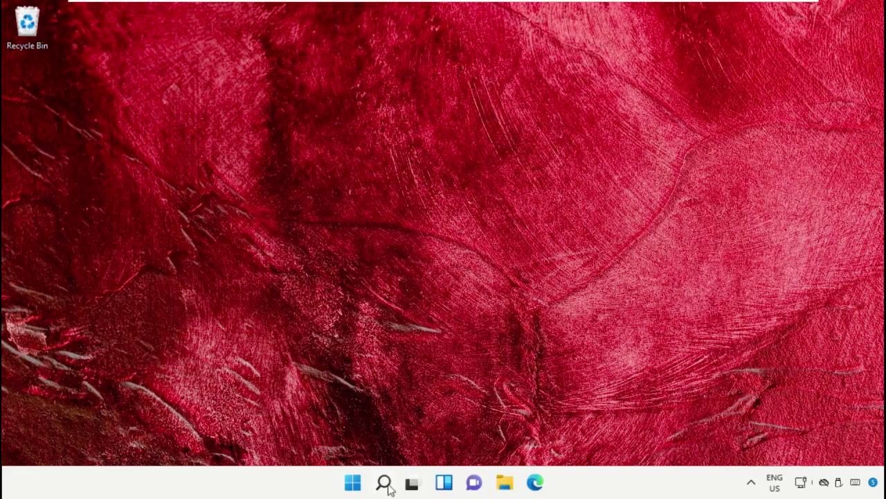
Bring up the computer's power options to restart Windows.
{"action": "left_click", "coordinate": [355, 484]}
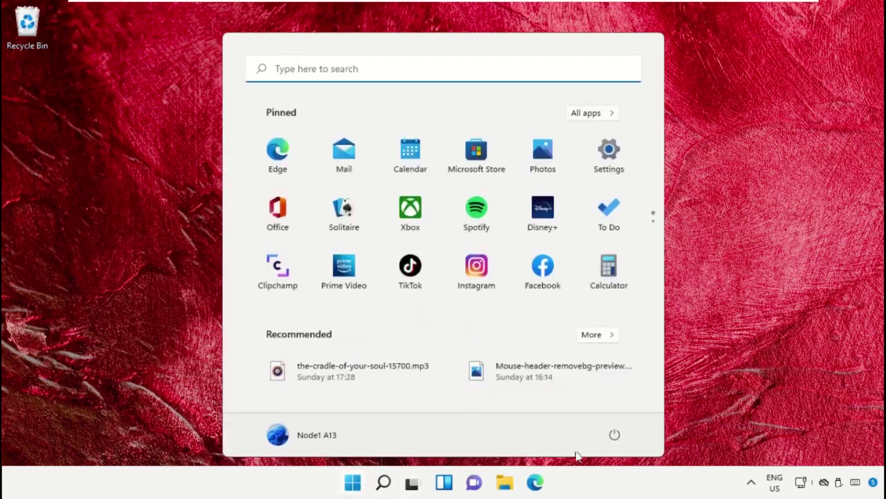
{"action": "left_click", "coordinate": [614, 434]}
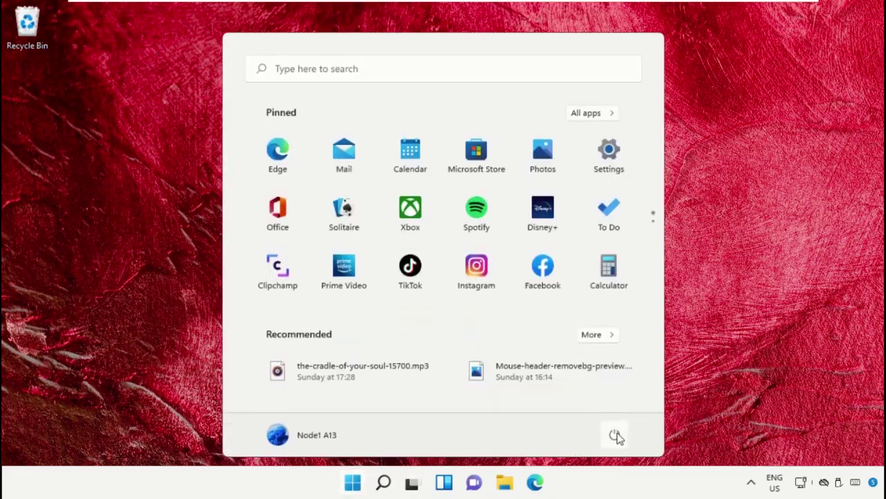
{"action": "left_click", "coordinate": [615, 436]}
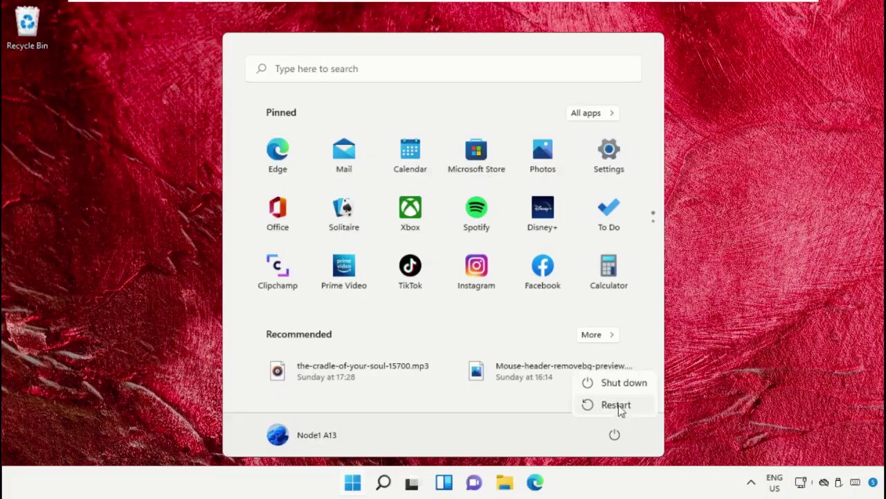